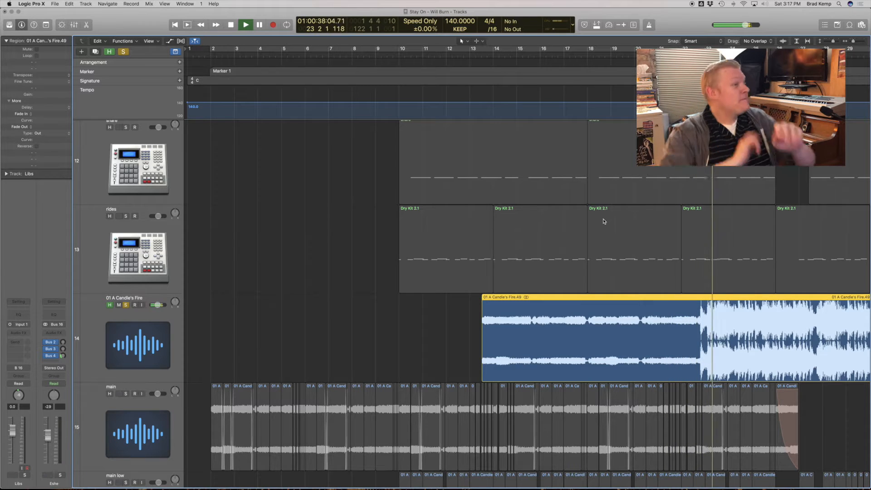
Bypass the SoundShifter and Channel EQ plug-ins on the 01 A Candle's Fire track and mute that track.
click(155, 353)
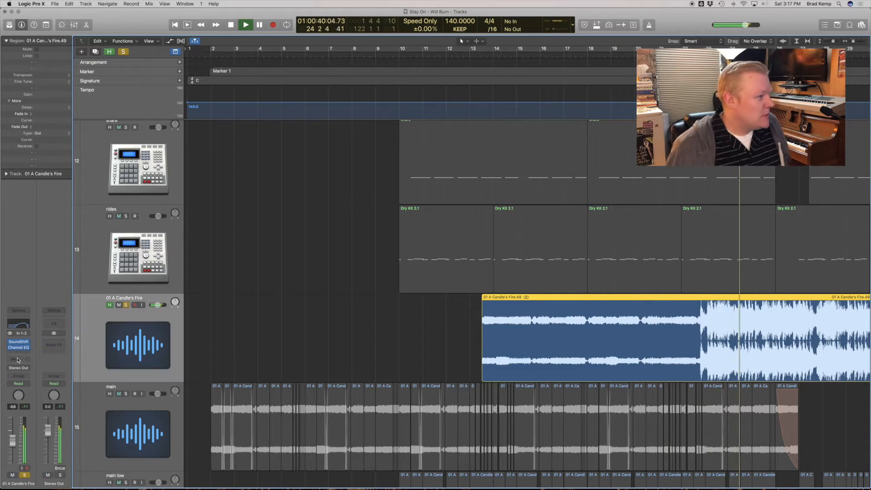
right_click(10, 344)
click(10, 344)
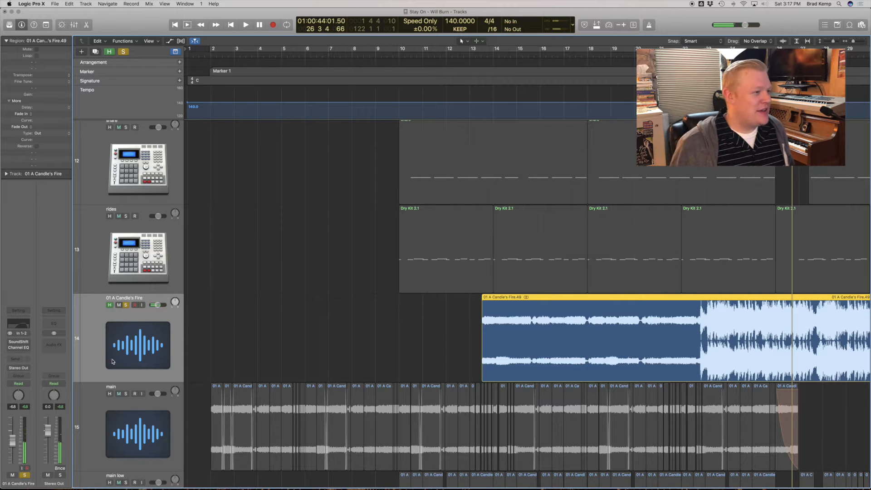
click(118, 306)
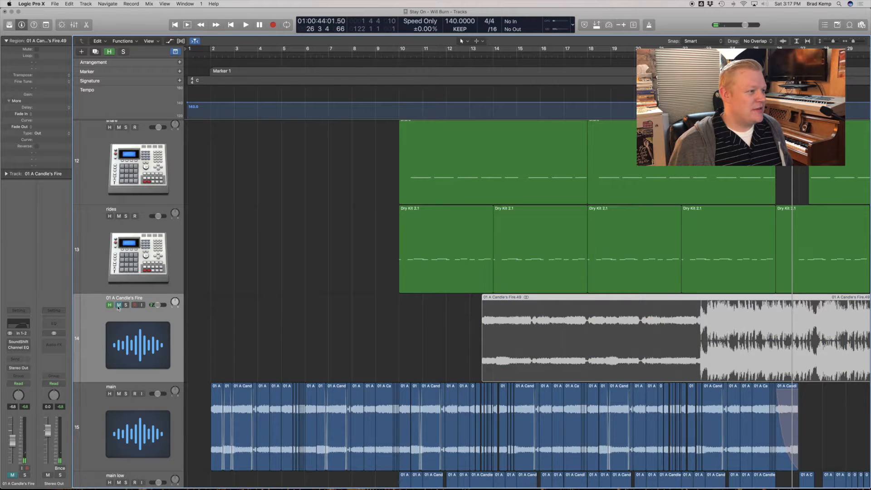
Solo the main track and play it from just before its first slice at bar 2.
drag(204, 381, 479, 469)
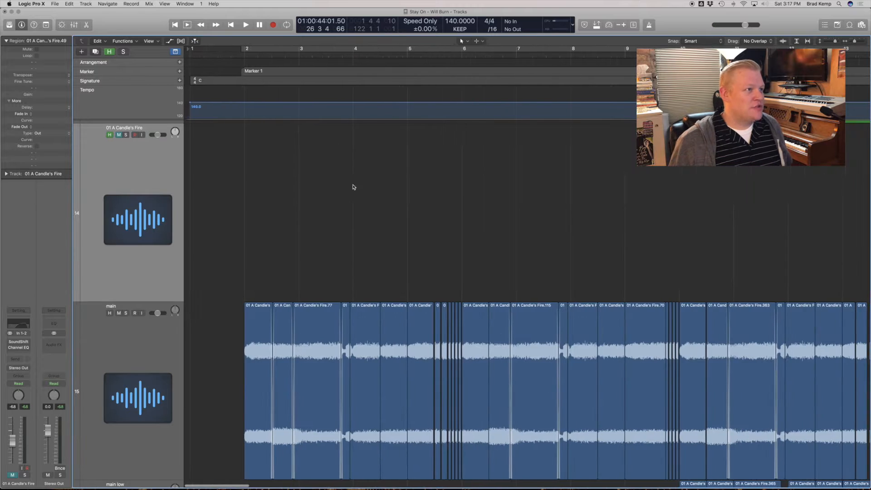
click(221, 58)
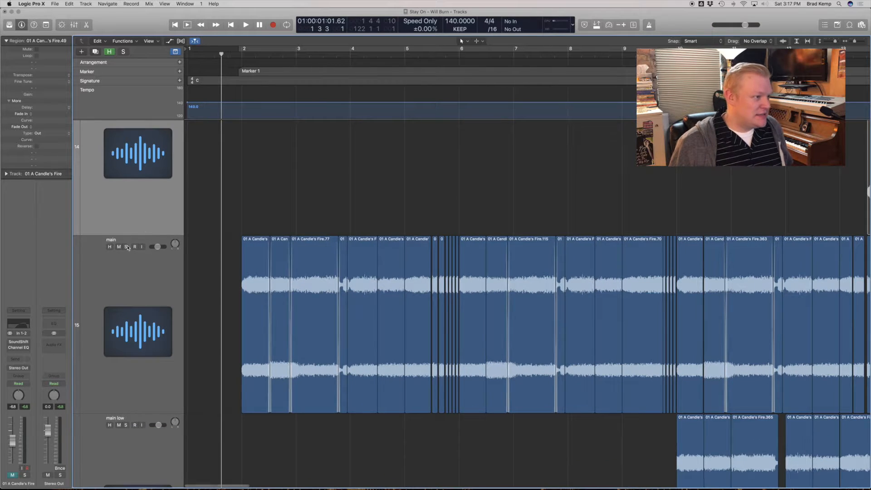
click(127, 247)
key(space)
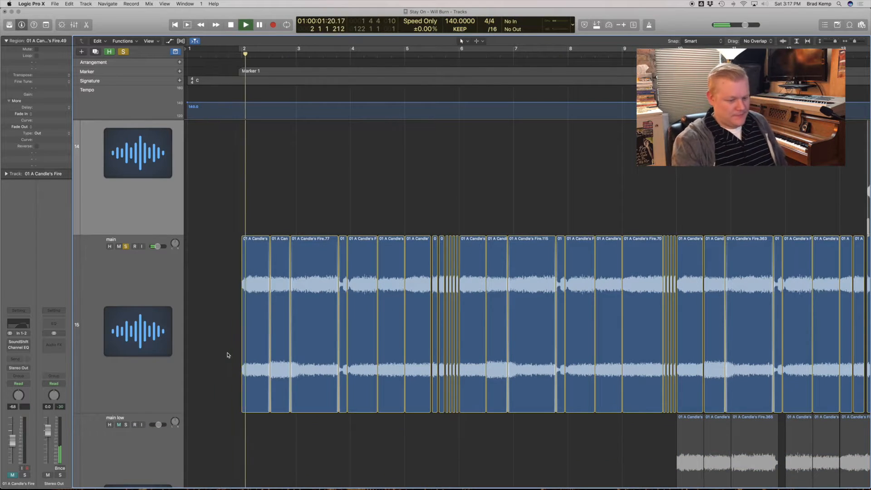
Inspect the Channel EQ curve on the main track while it plays.
click(145, 354)
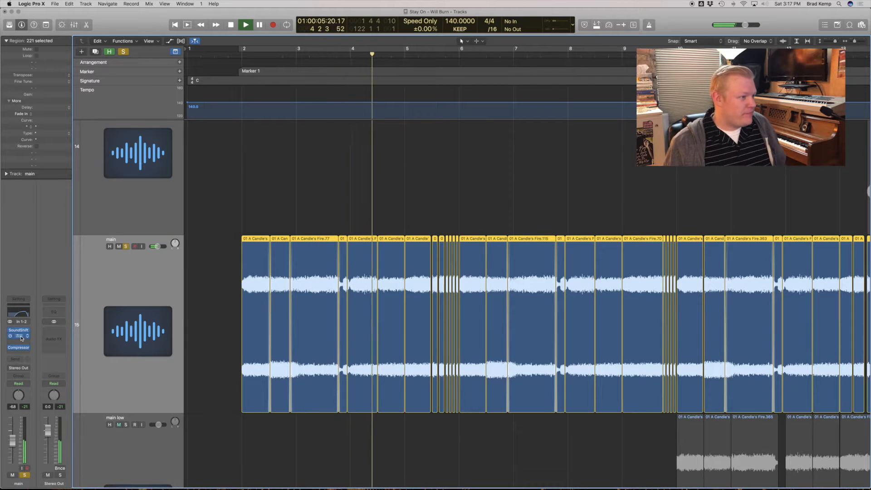
click(21, 311)
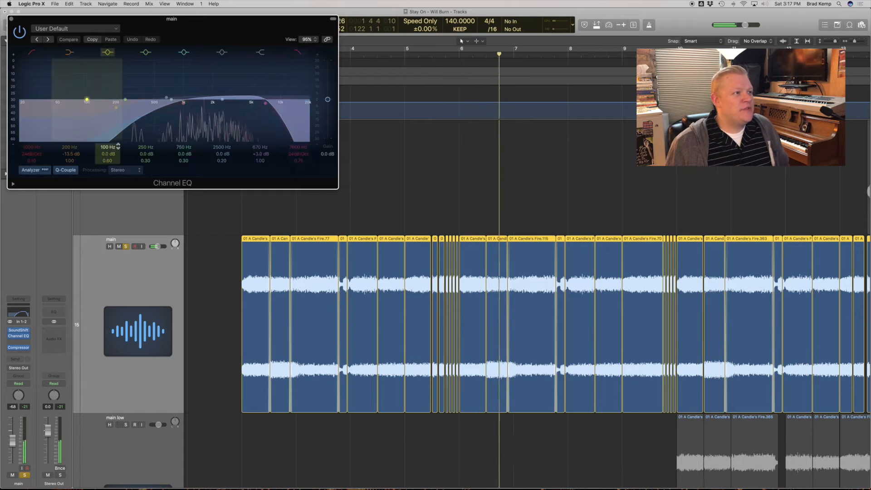
click(20, 337)
Inspect the SoundShifter Pitch settings on the main track, then close the plug-in and stop playback.
click(19, 331)
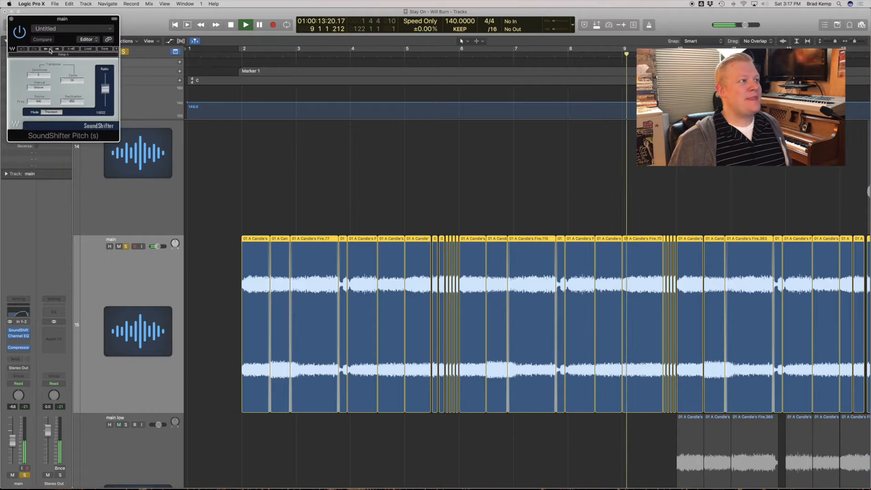
click(59, 29)
click(59, 22)
drag(60, 21, 380, 106)
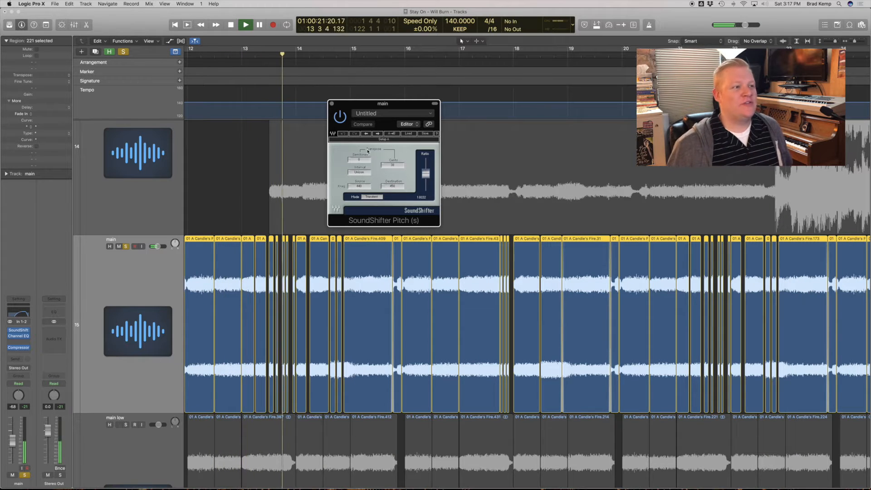
click(332, 103)
key(space)
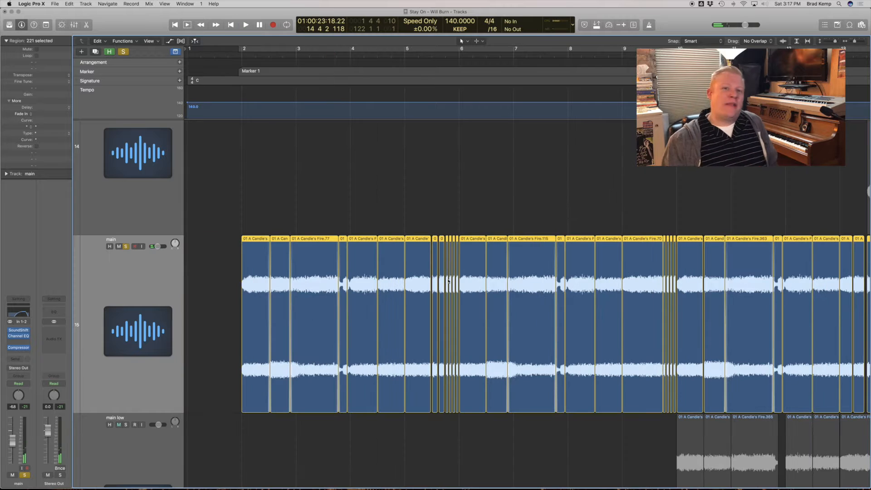
Play the short chopped slices of the main track leading into bar 6.
right_click(234, 144)
drag(228, 250, 609, 403)
scroll(475, 288, down, 4)
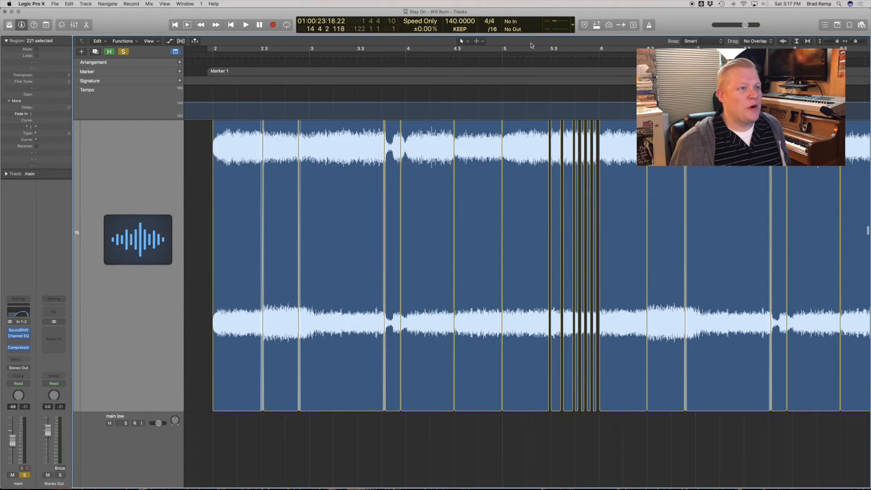
click(539, 51)
click(539, 54)
key(space)
click(542, 49)
scroll(590, 159, up, 7)
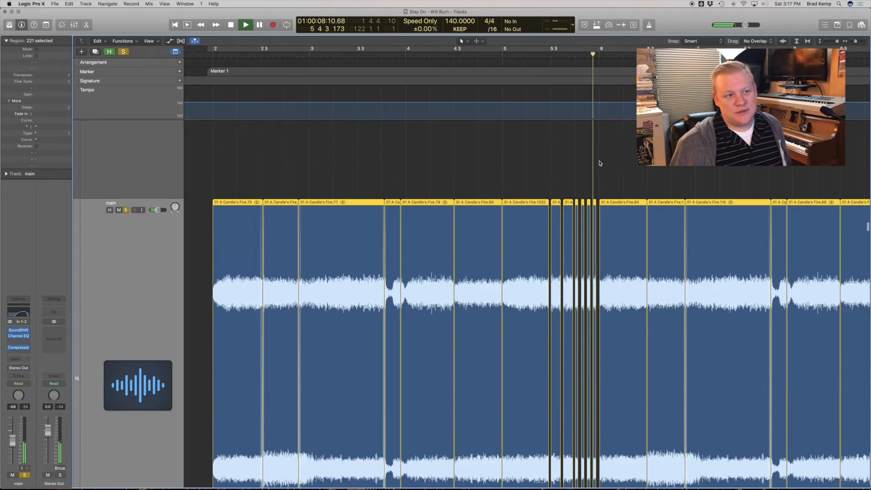
ctrl+alt+click(442, 294)
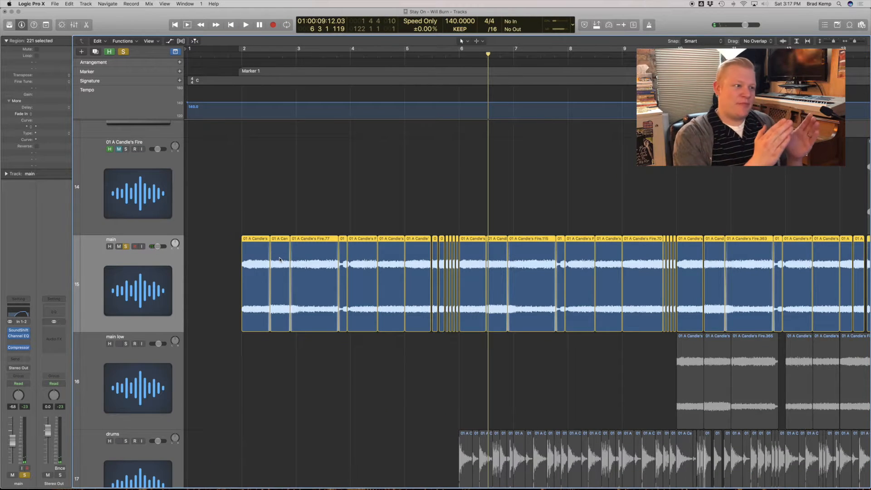
Play the main track's opening slices from bar 2 to bar 6 with the metronome on.
drag(246, 244, 358, 301)
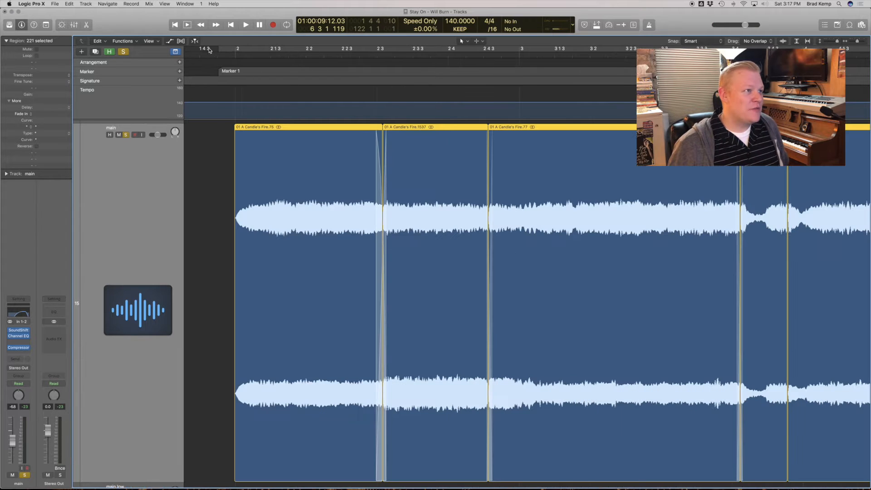
key(space)
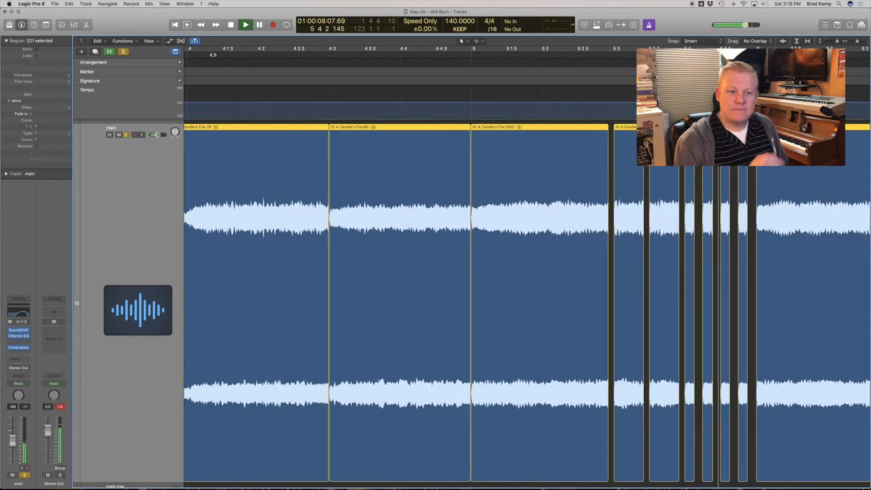
key(space)
scroll(526, 304, right, 3)
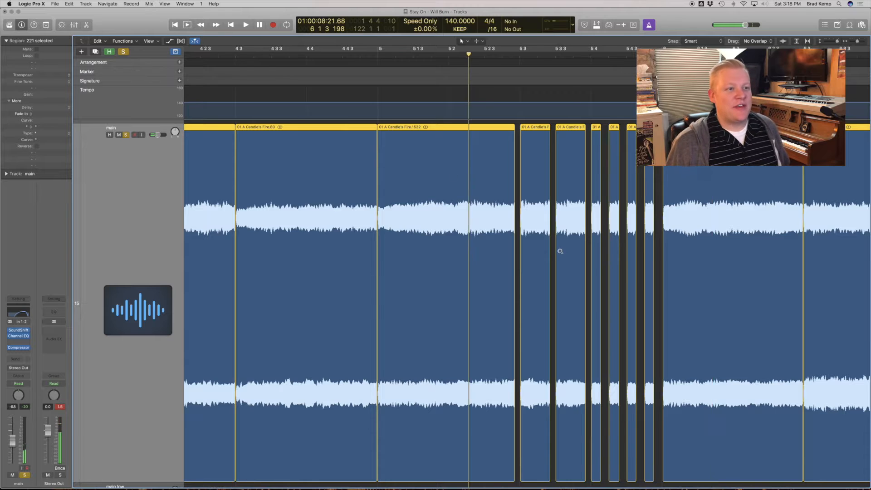
ctrl+alt+click(560, 251)
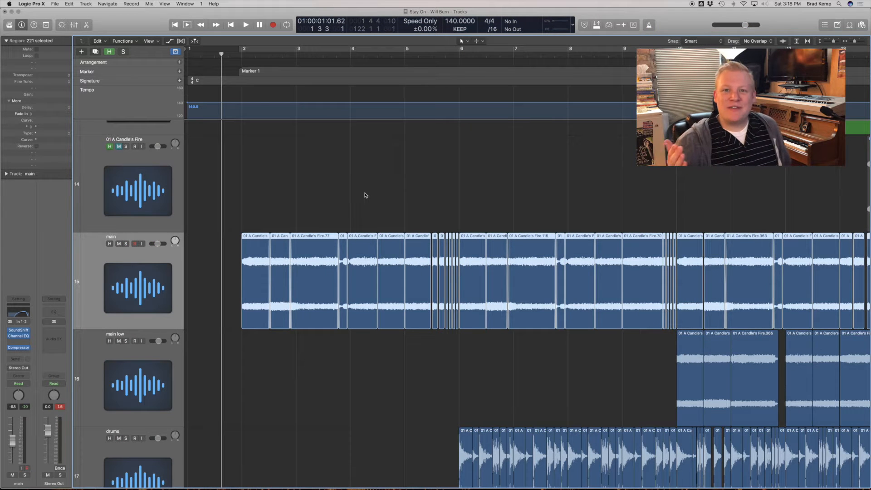
Play the opening of the unsoloed mix and set the playhead at bar 6, where the drums track starts.
key(space)
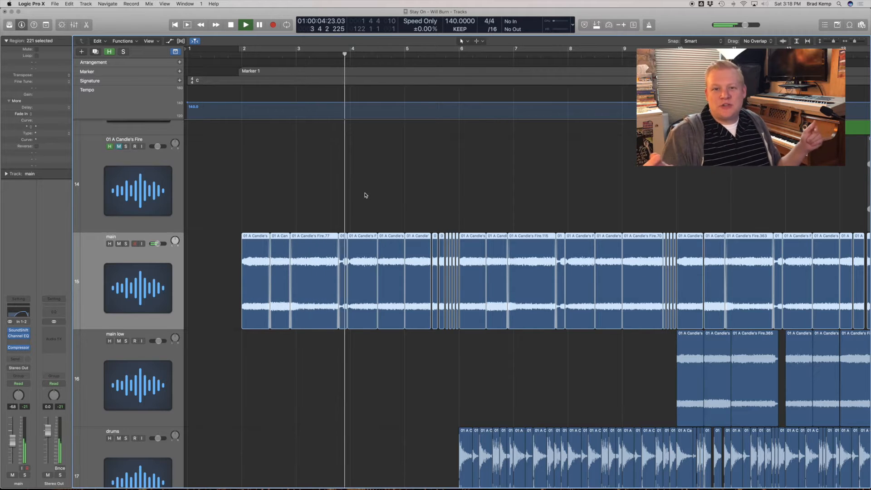
key(space)
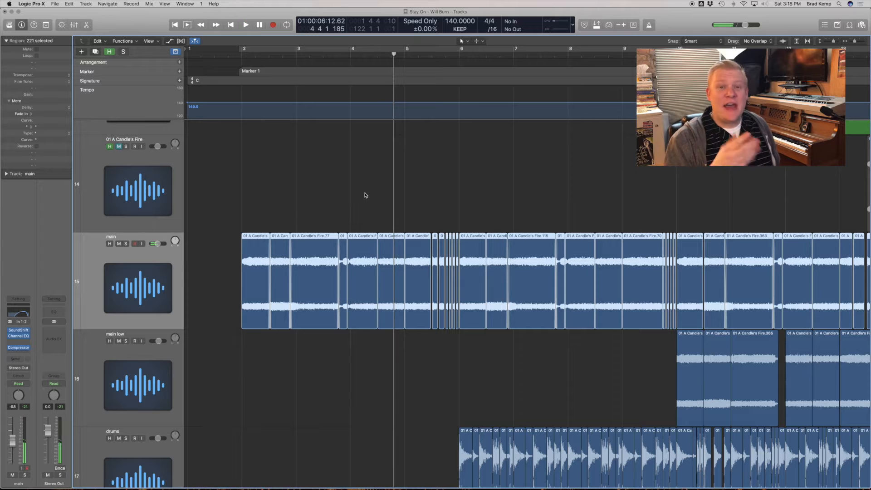
scroll(512, 321, down, 5)
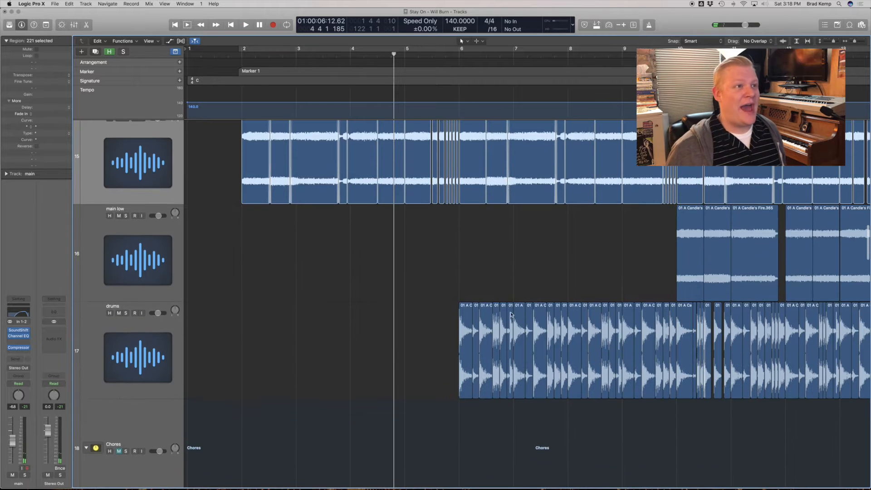
scroll(467, 54, right, 3)
click(374, 54)
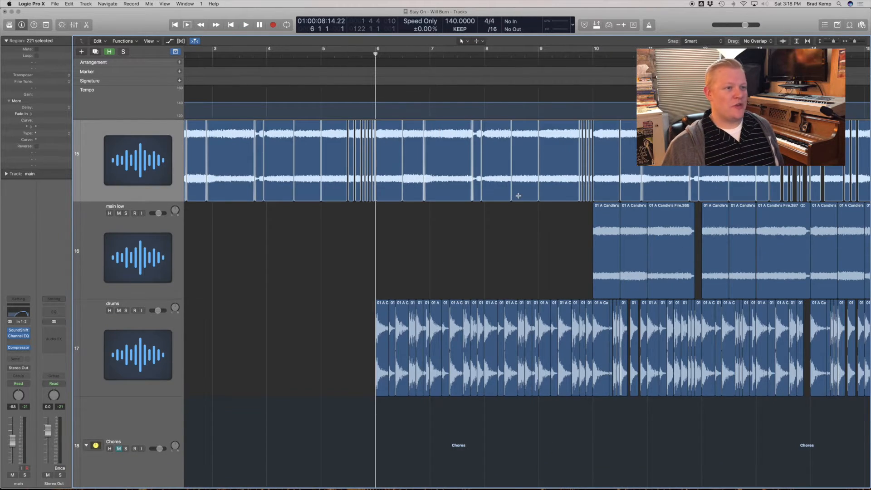
Solo the 01 A Candle's Fire track and play the end of its region, around bars 125 to 128.
scroll(518, 195, up, 10)
scroll(517, 193, down, 5)
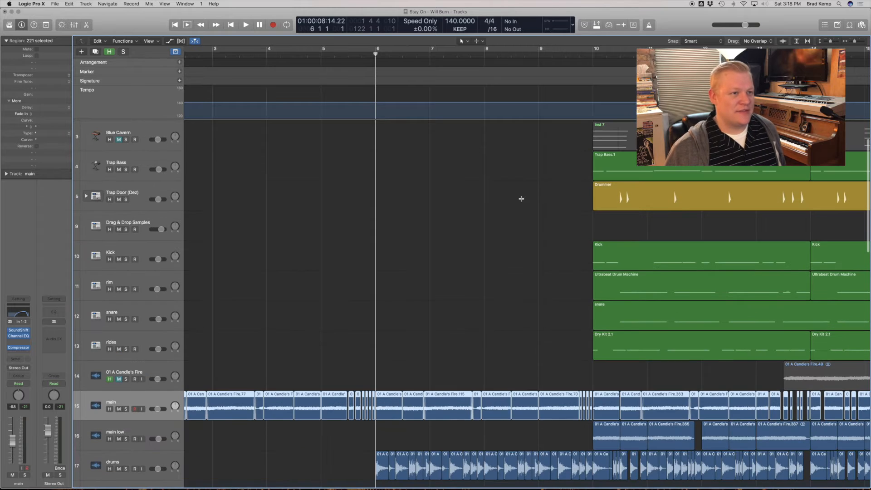
click(521, 198)
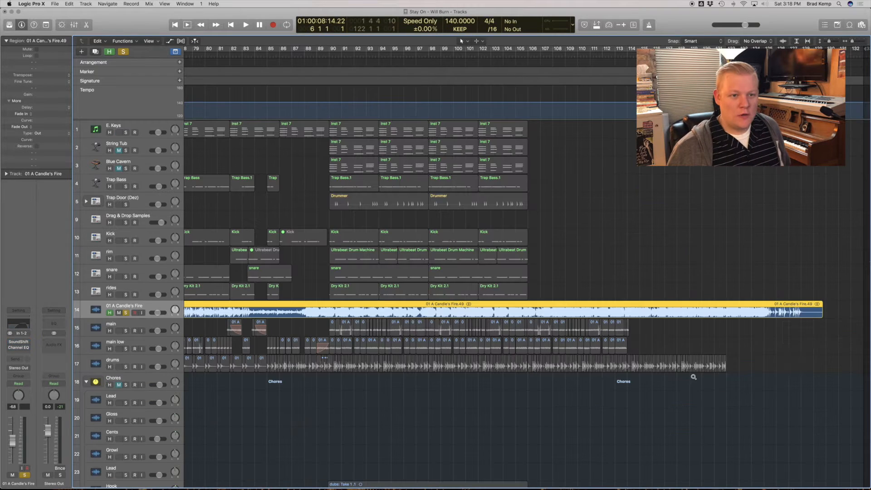
drag(694, 376, 869, 259)
double_click(414, 54)
click(539, 207)
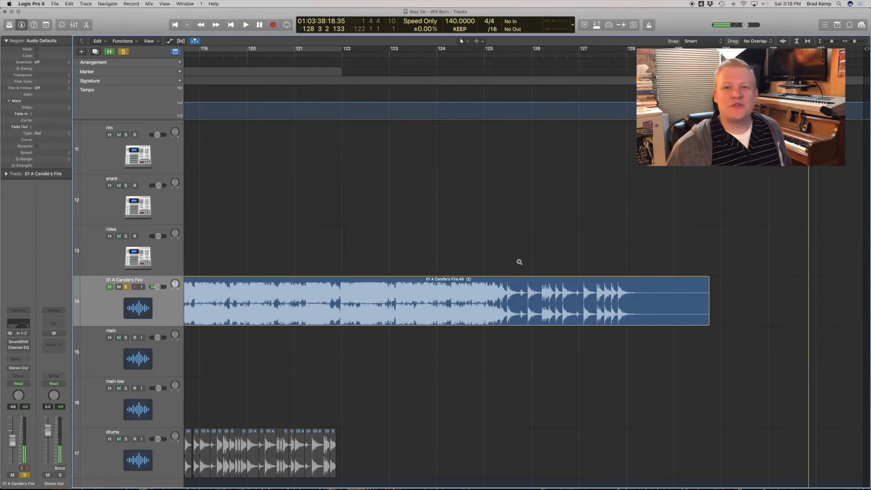
ctrl+alt+click(520, 262)
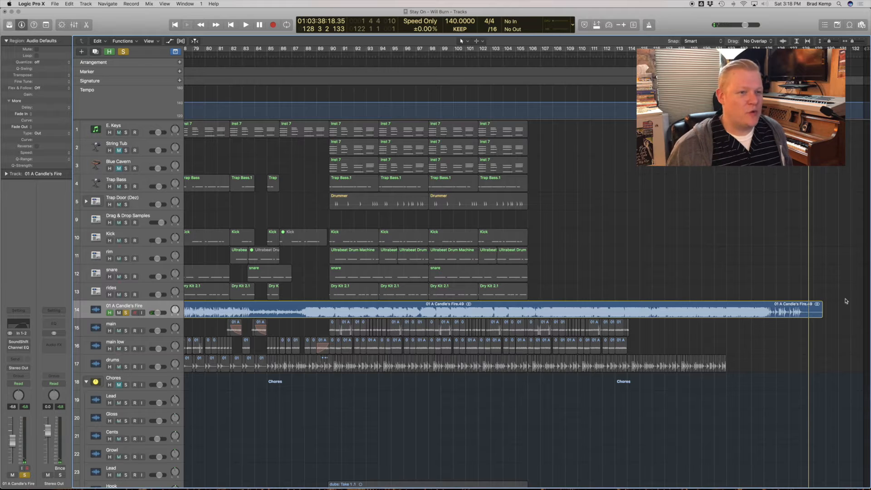
Examine the isolated drum hits closing the 01 A Candle's Fire region and play them from just after bar 125.
drag(767, 307, 820, 318)
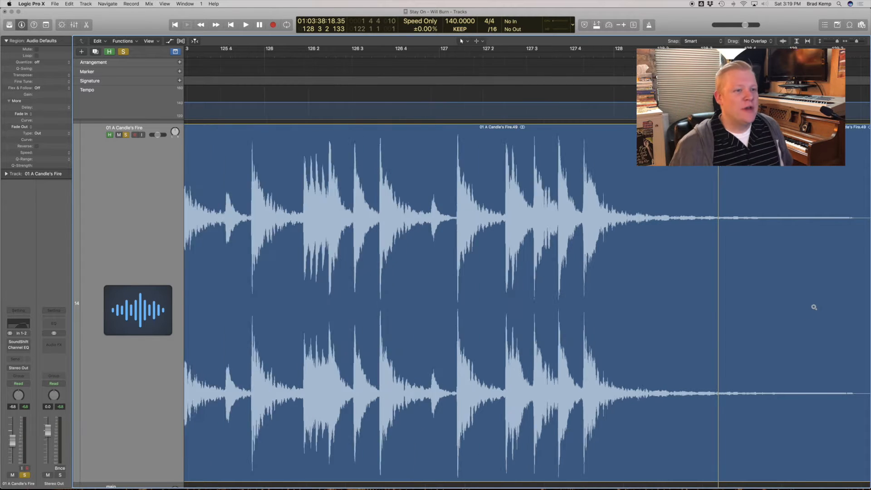
click(485, 307)
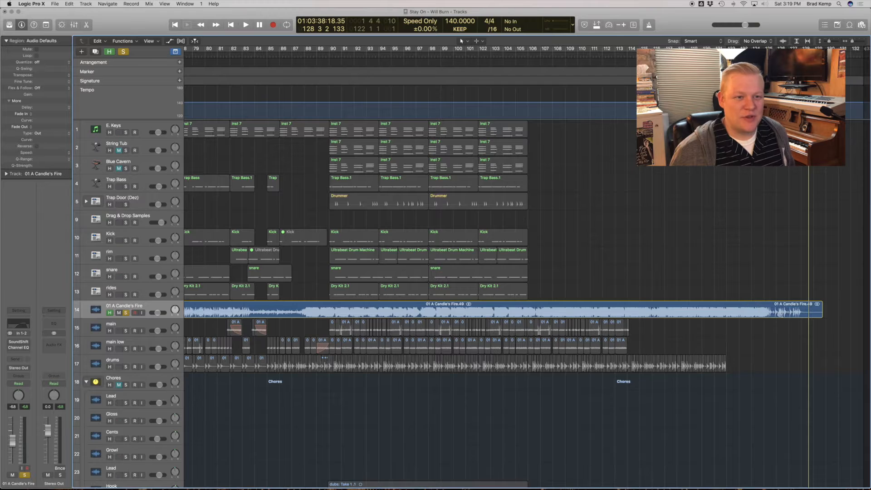
ctrl+alt+click(788, 316)
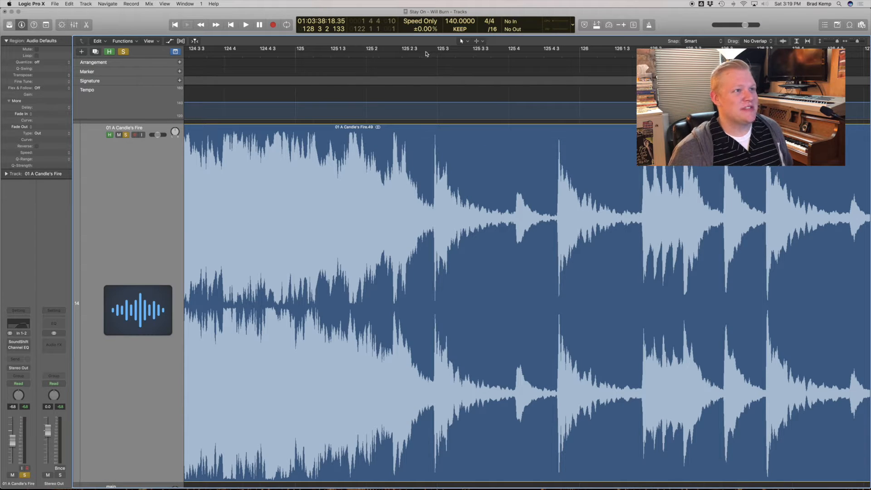
click(324, 55)
key(space)
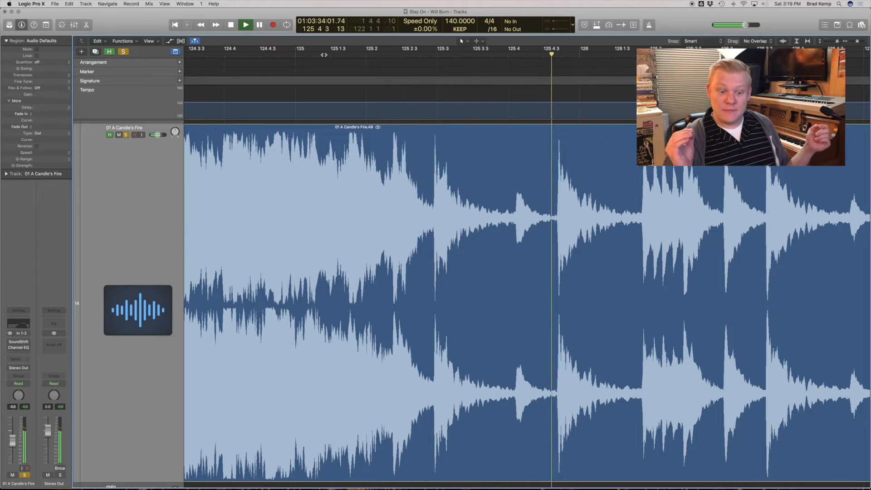
ctrl+alt+click(454, 224)
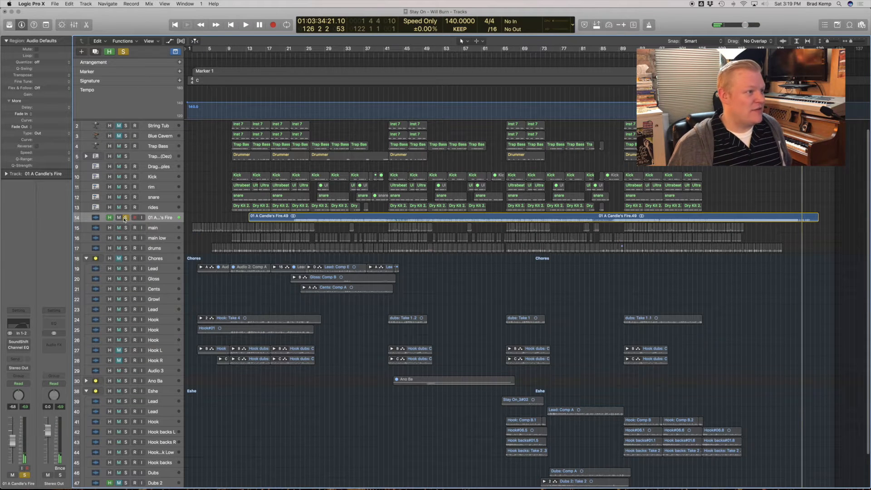
Mute the 01 A Candle's Fire track and play the drums track soloed.
click(121, 218)
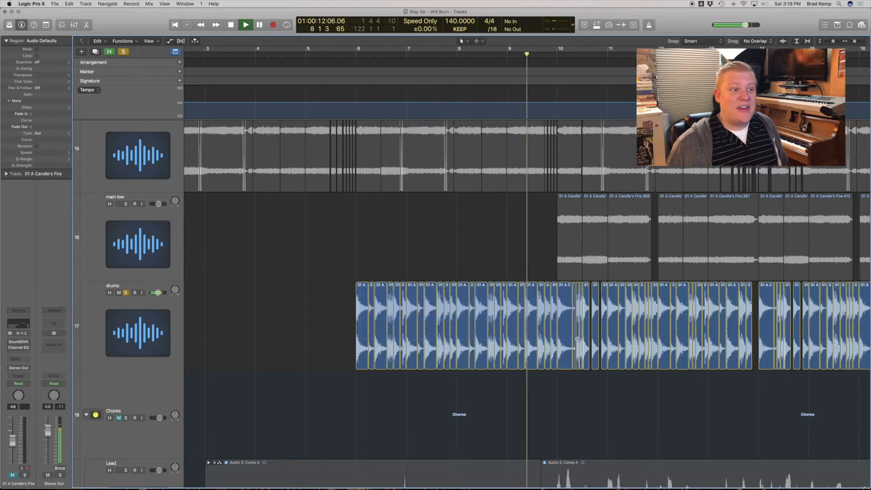
drag(578, 339, 578, 339)
key(space)
Examine the drums track's opening slices up close and play them soloed from just before bar 6.
scroll(581, 284, down, 5)
scroll(583, 279, left, 8)
scroll(582, 279, down, 1)
scroll(394, 274, up, 8)
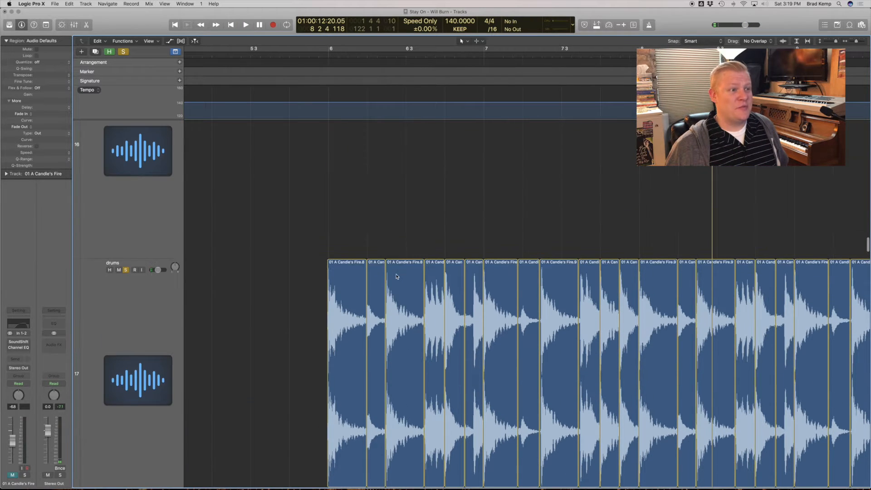
scroll(478, 274, down, 5)
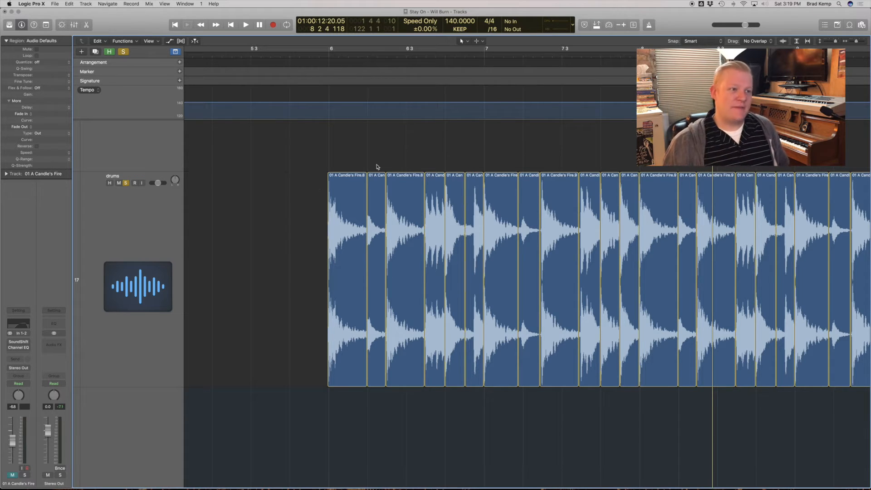
click(281, 55)
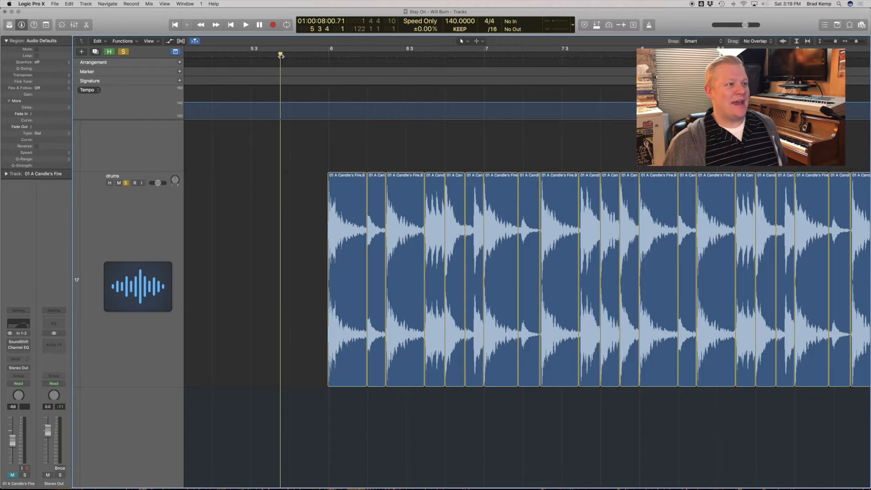
key(space)
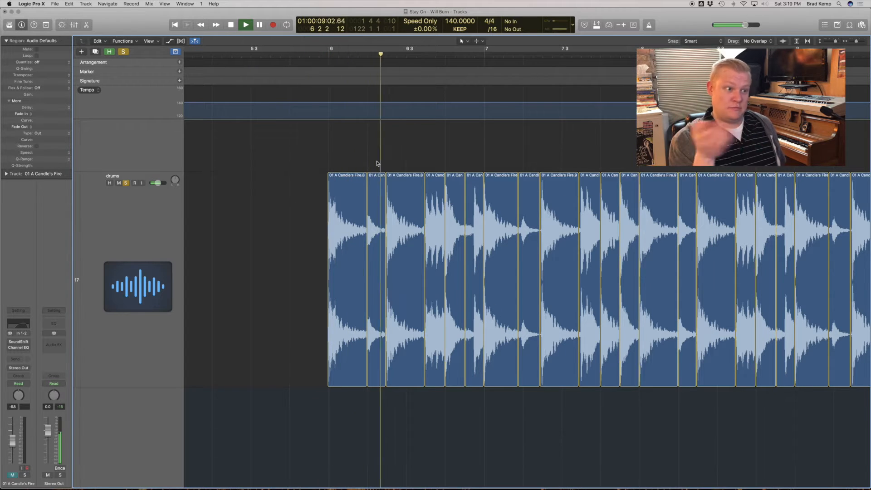
key(space)
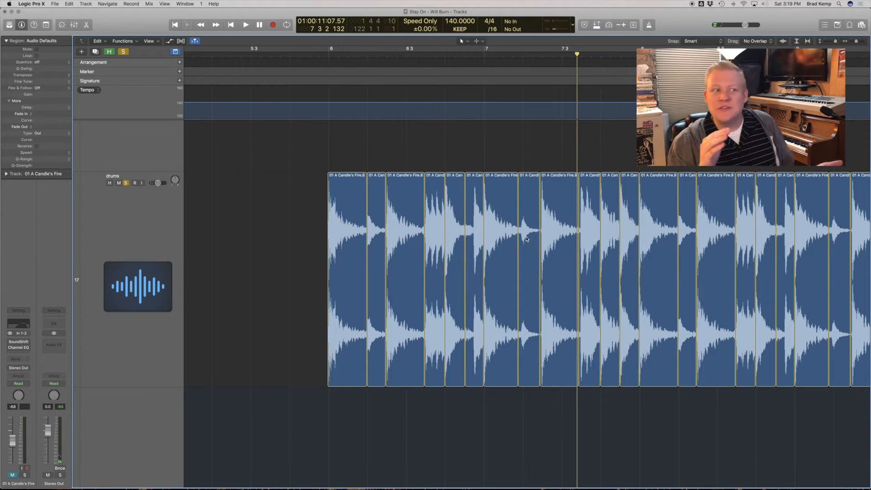
Replay the soloed drum slices through bar 6 and return to the wider view of the arrangement.
click(297, 55)
key(space)
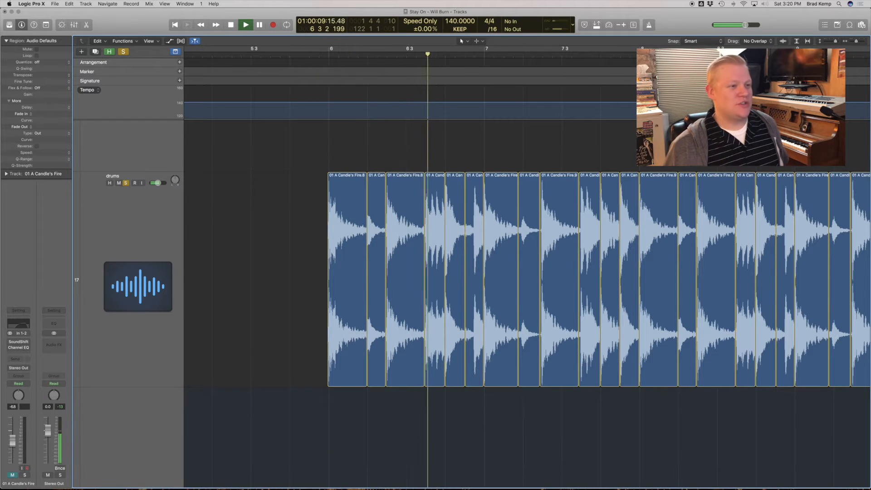
key(z)
key(space)
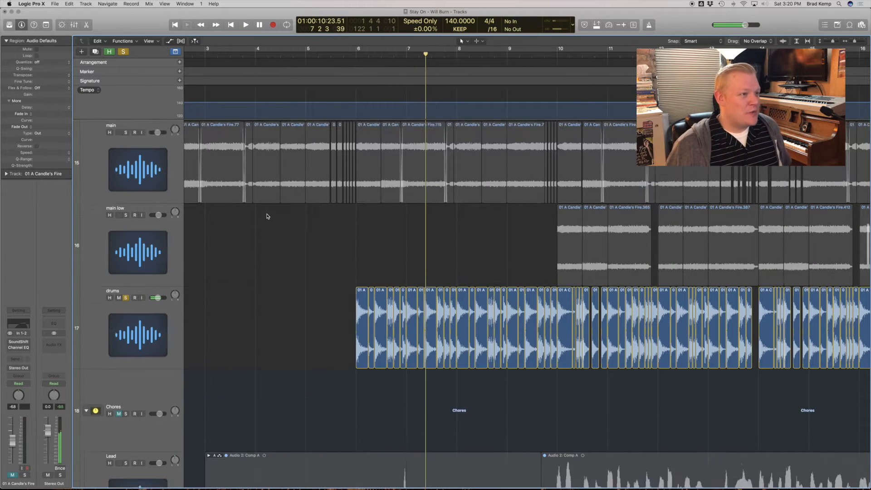
Solo the main and main low tracks along with drums and play the three layers together.
scroll(267, 216, down, 3)
click(126, 241)
key(space)
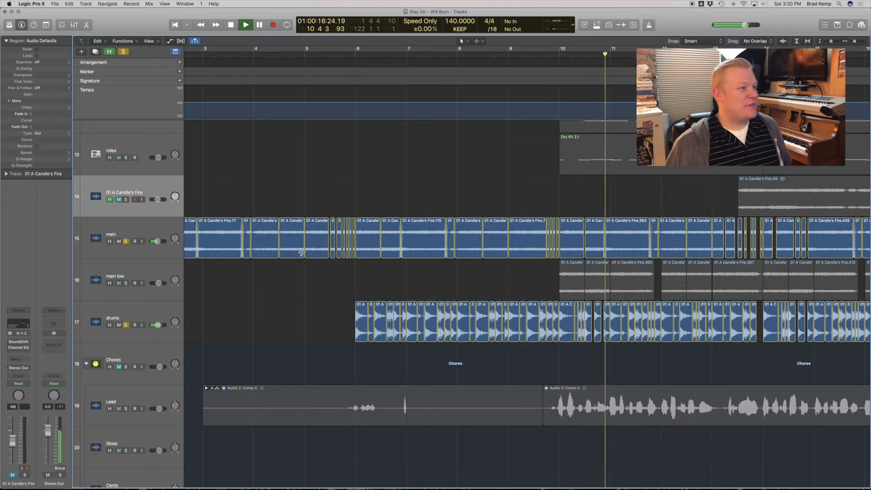
click(127, 283)
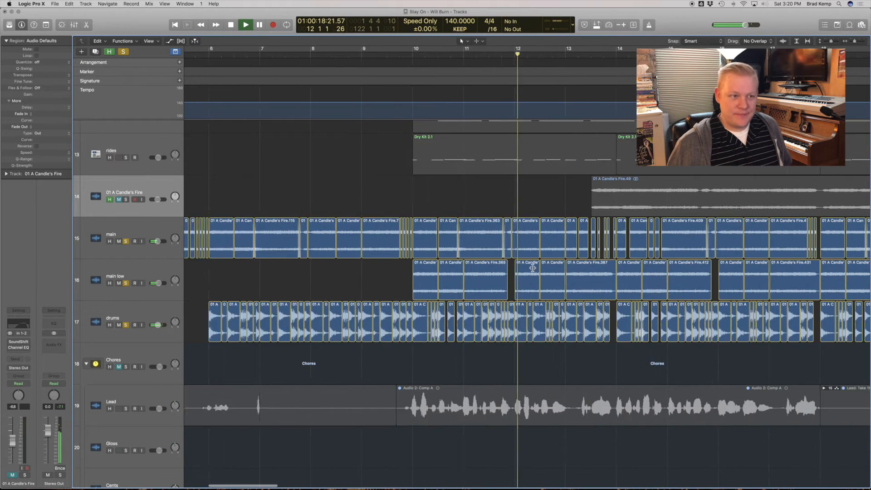
Unsolo the main and drums tracks and select main low to hear it alone.
click(126, 241)
click(126, 325)
click(143, 291)
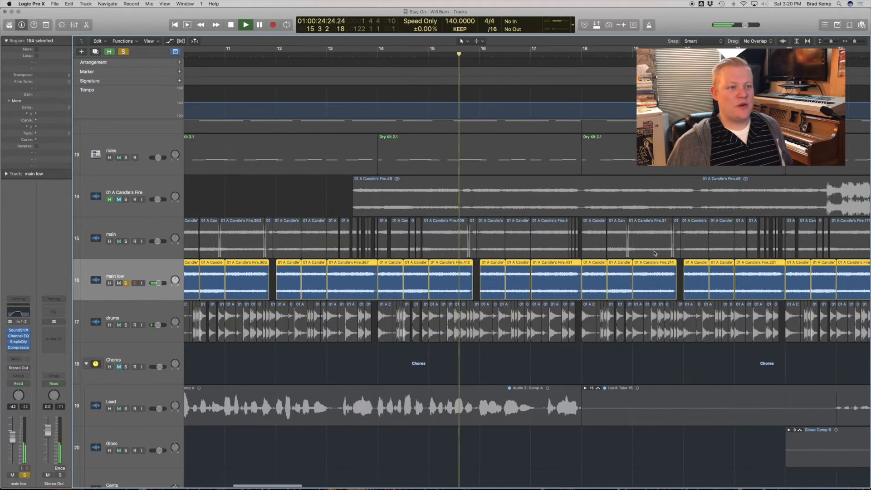
scroll(531, 277, down, 2)
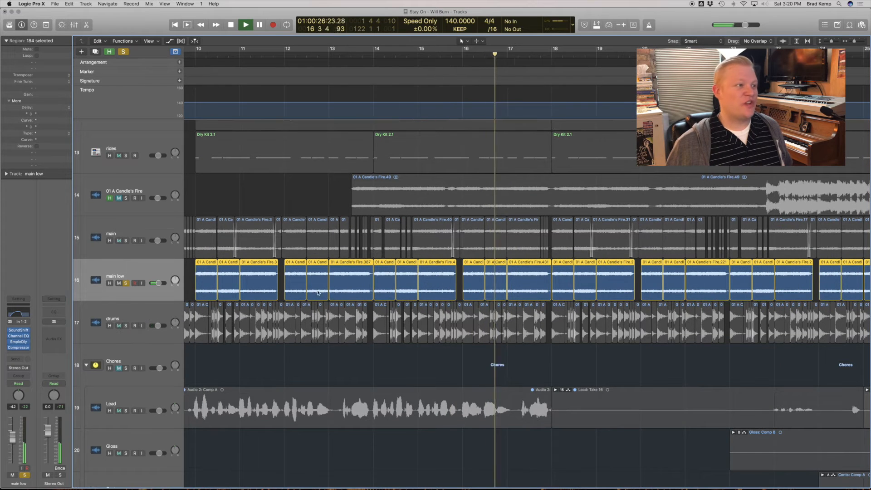
Inspect the Channel EQ curve and the Sample Delay settings on the main low track during playback.
click(17, 313)
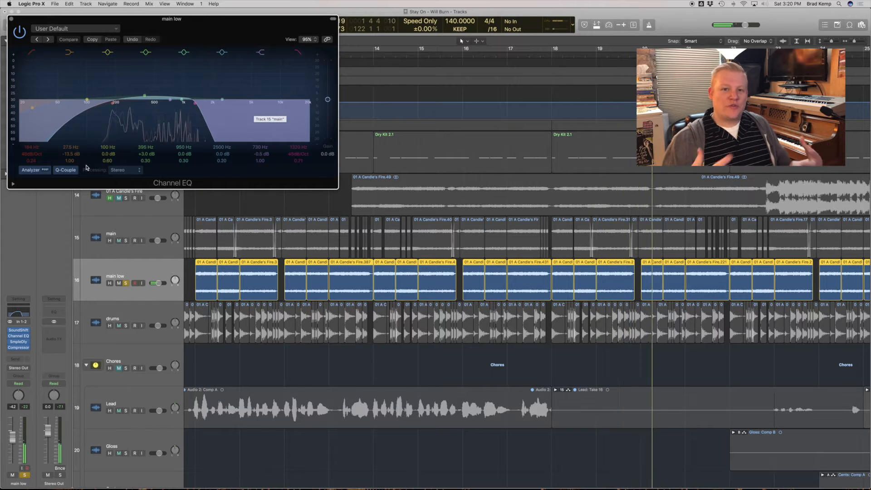
click(13, 336)
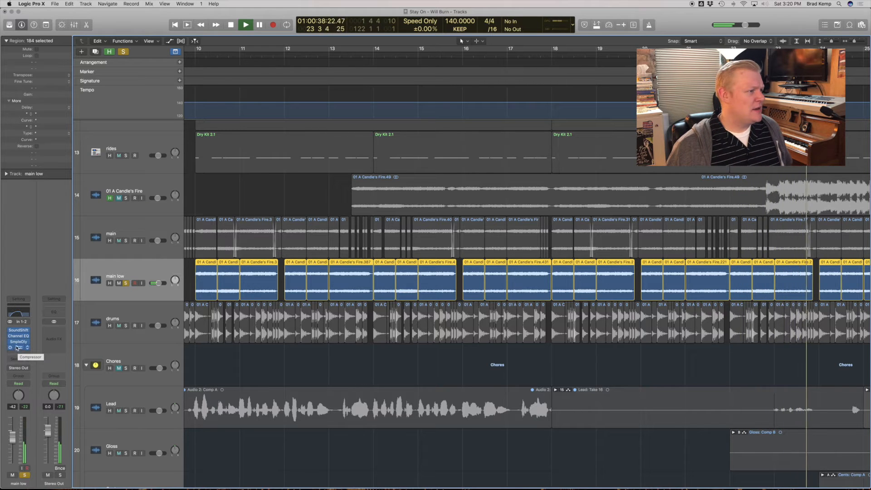
click(19, 341)
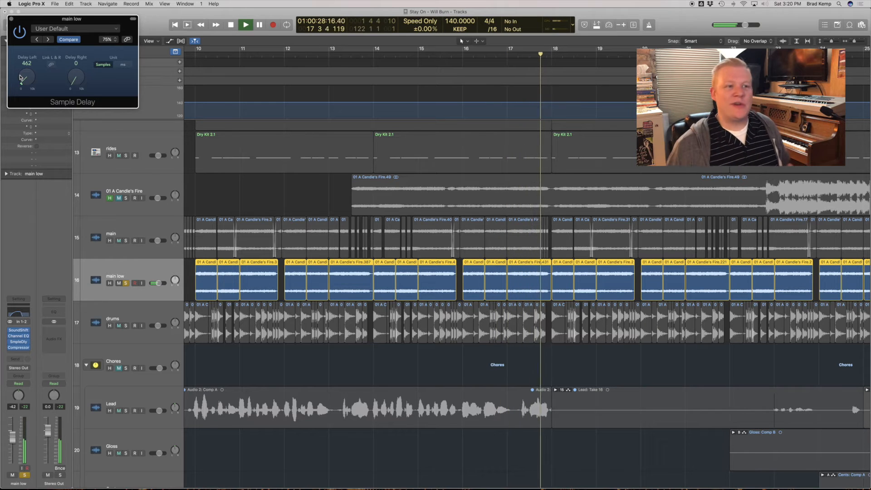
click(11, 19)
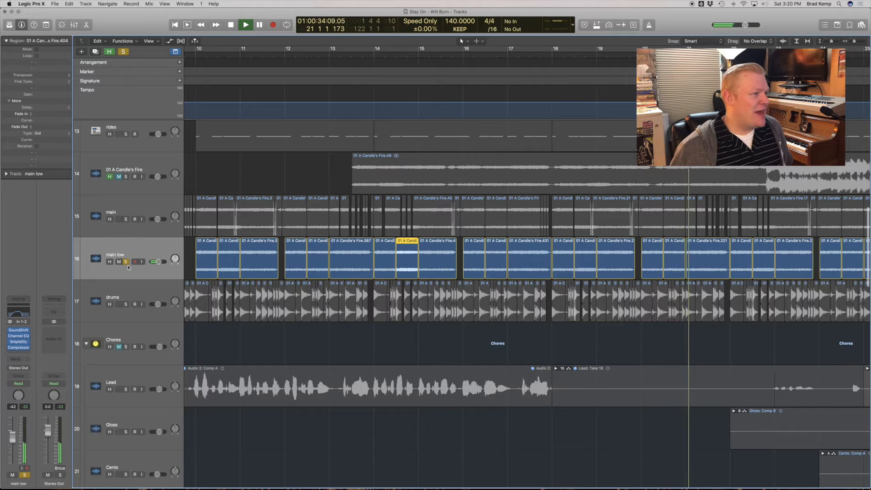
Unsolo the main low track, solo E. Keys and play it from bar 10.
click(126, 262)
click(456, 375)
click(433, 356)
scroll(423, 309, up, 5)
scroll(422, 307, left, 3)
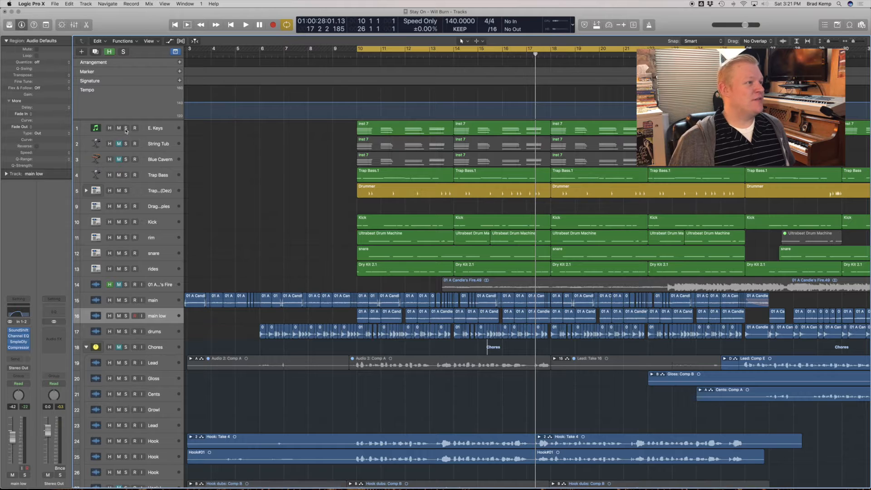
click(126, 131)
key(space)
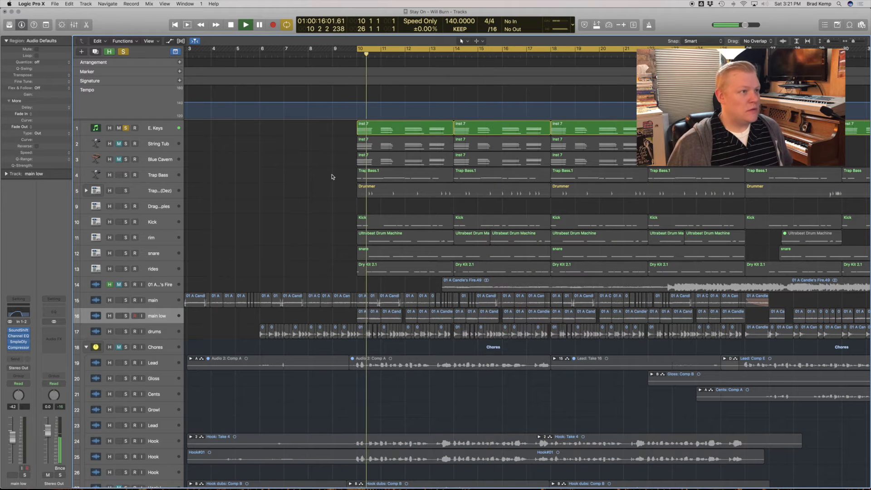
Examine the Lounge Lizard EP-4 instrument on E. Keys, including its Edit page, and close it.
click(164, 127)
click(21, 328)
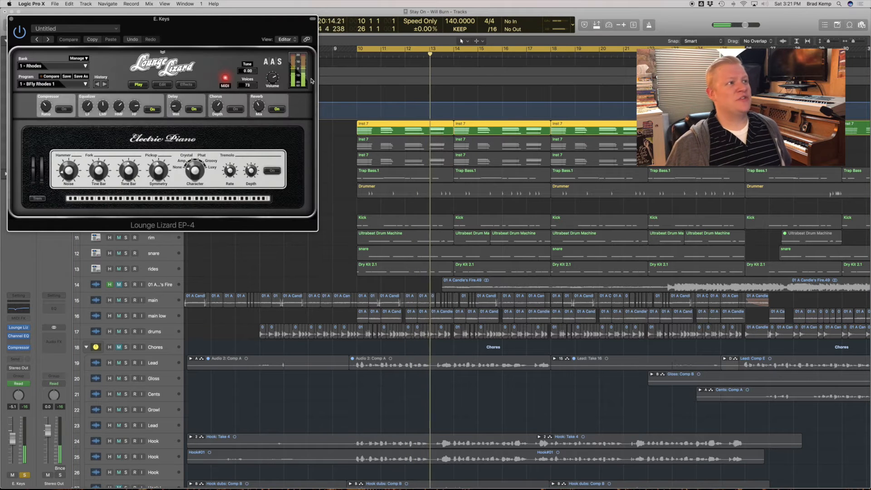
drag(195, 21, 446, 129)
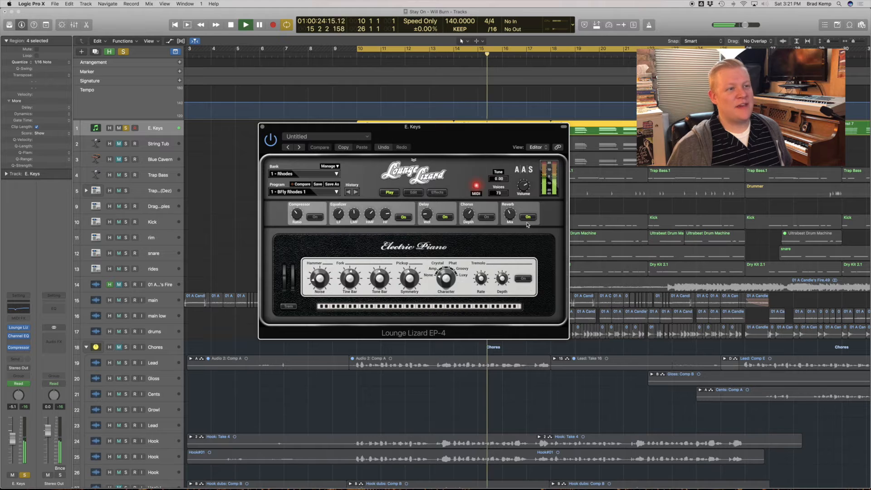
click(413, 192)
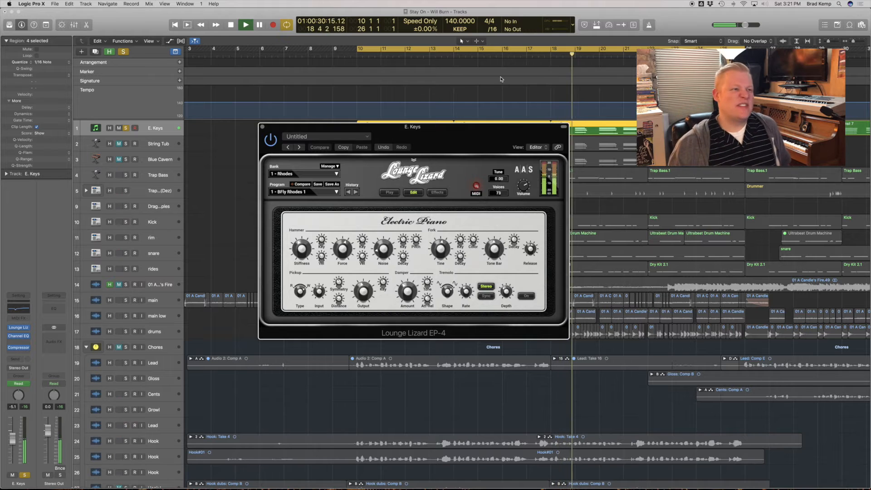
key(super+w)
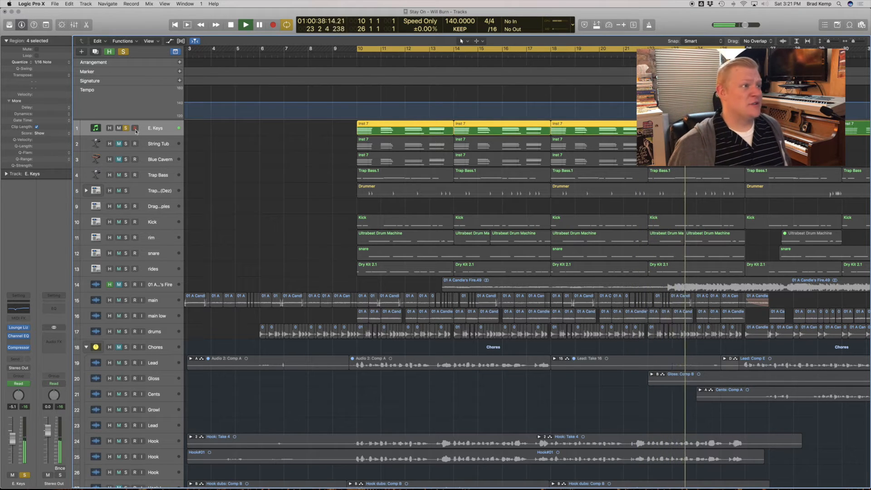
Stop playback and look over the full arrangement and the track regions starting at bar 10.
click(279, 158)
key(z)
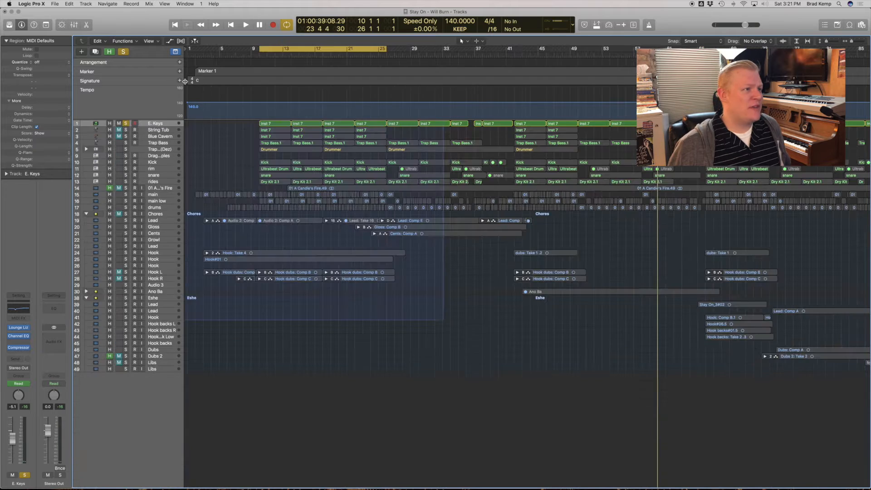
key(super+Right)
key(super+Right)
key(super+Right)
key(space)
key(z)
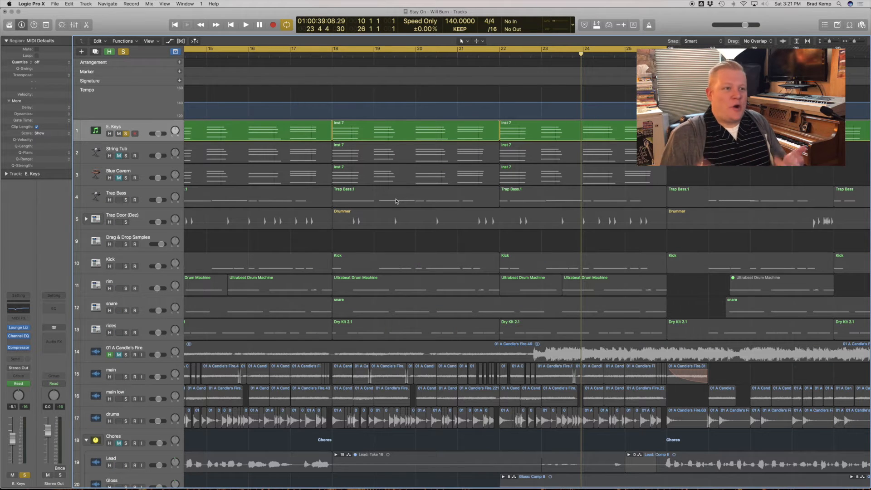
key(super+Left)
scroll(257, 200, left, 3)
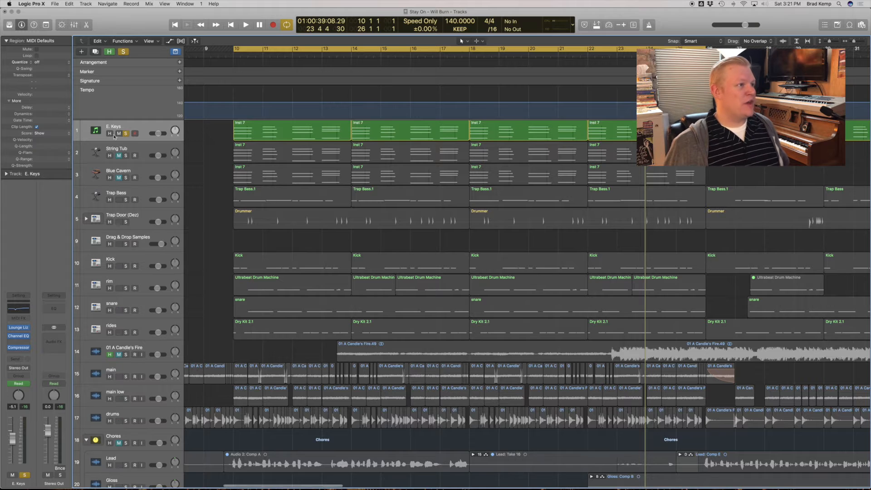
Solo the E. Keys, main, main low and drums tracks and play them together from bar 10.
click(126, 133)
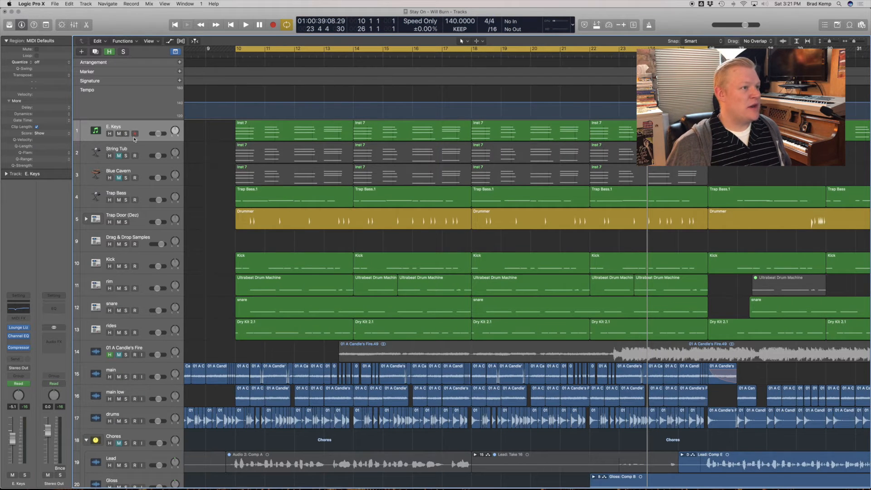
click(126, 133)
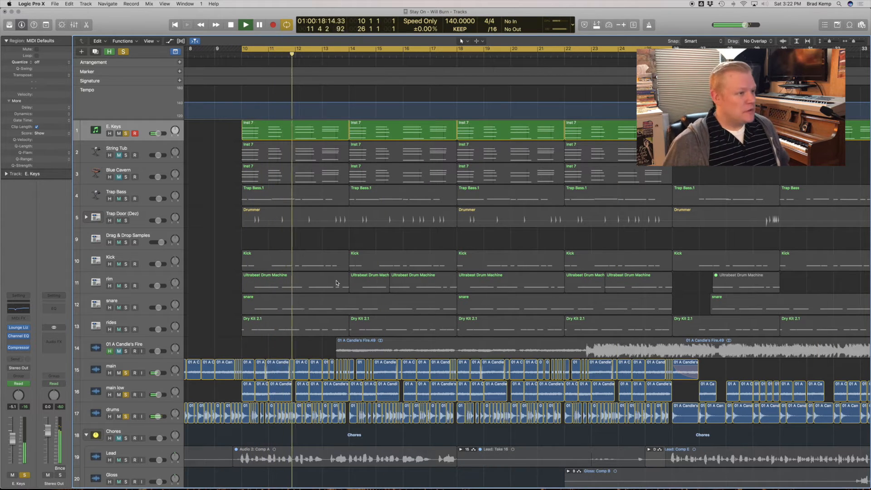
key(space)
Unsolo the E. Keys, main, main low and drums tracks and solo Trap Bass.
click(125, 135)
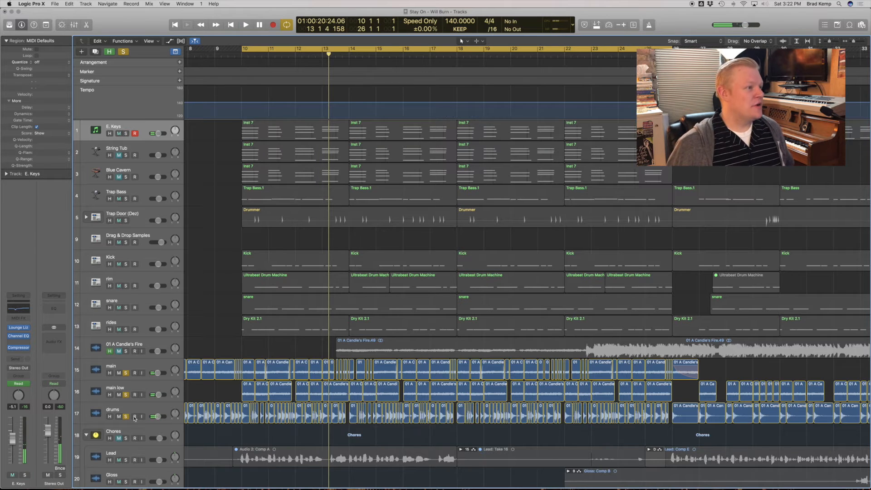
click(126, 374)
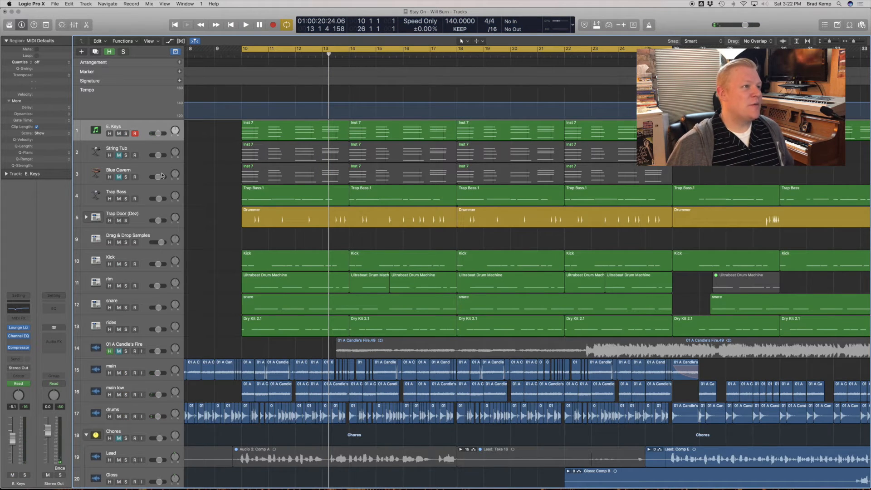
click(126, 199)
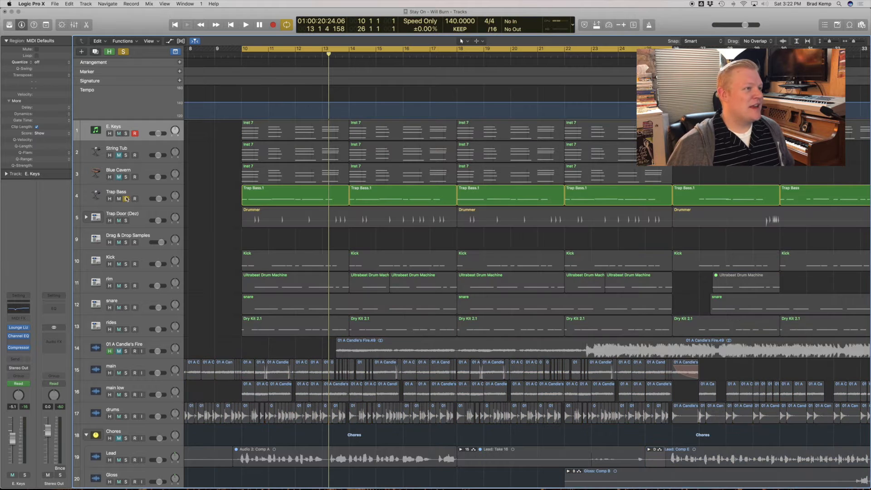
Open the ES2 synth on Trap Bass, try one of its envelope sliders during playback and close it.
click(128, 195)
click(20, 302)
key(space)
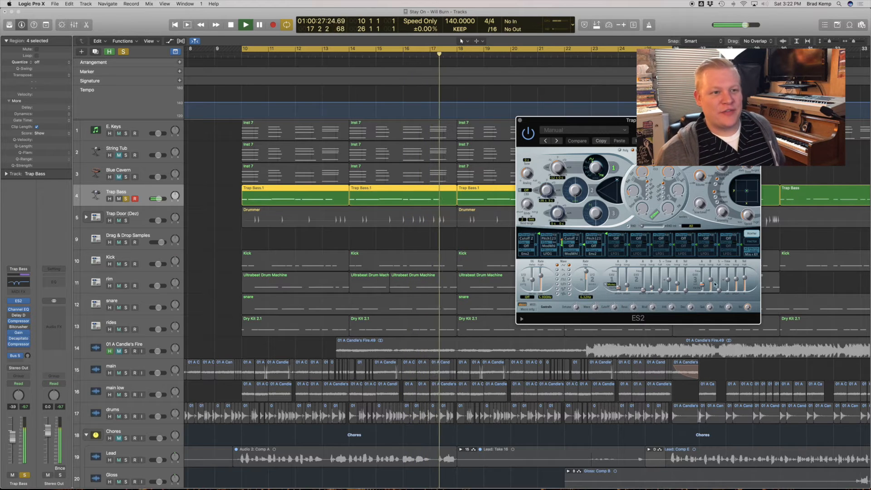
mouse_move(710, 280)
mouse_down()
mouse_move(710, 268)
mouse_move(710, 280)
mouse_up()
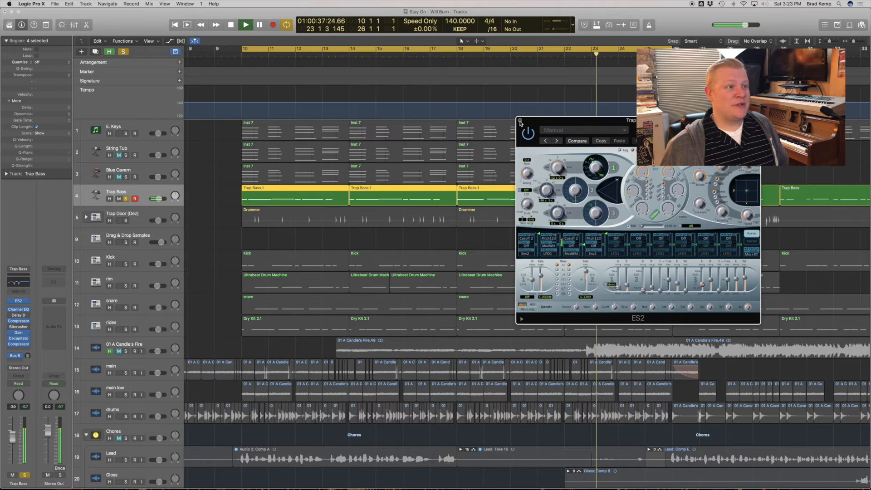
click(520, 121)
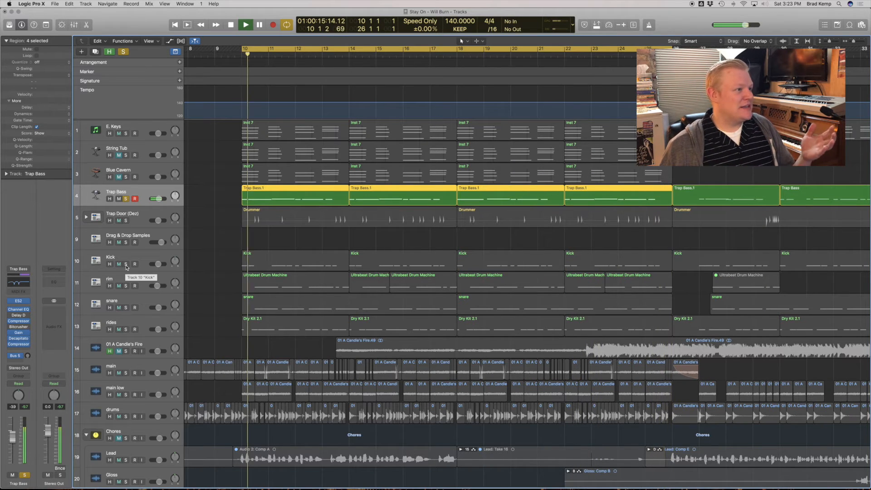
Solo the Kick track along with Trap Bass and play the two together from bar 10.
click(126, 264)
key(space)
key(space)
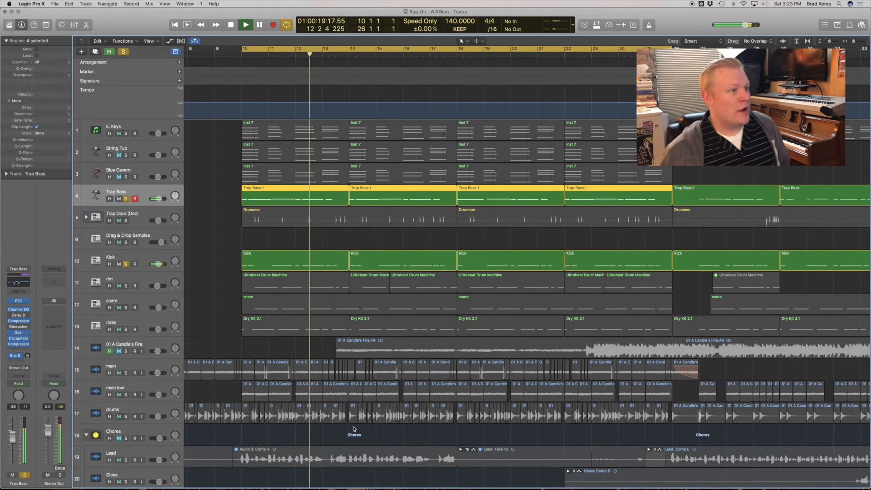
key(space)
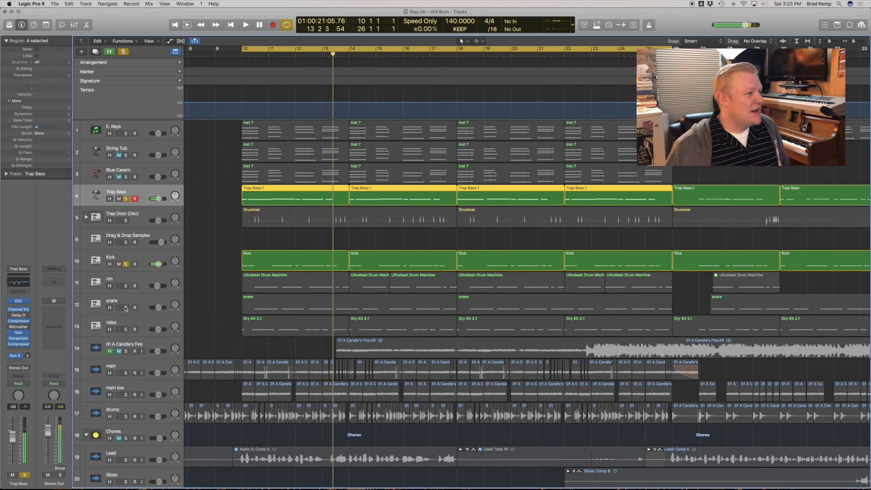
Add the snare and rim tracks to the soloed Trap Bass and Kick.
click(127, 309)
click(127, 287)
scroll(128, 299, left, 1)
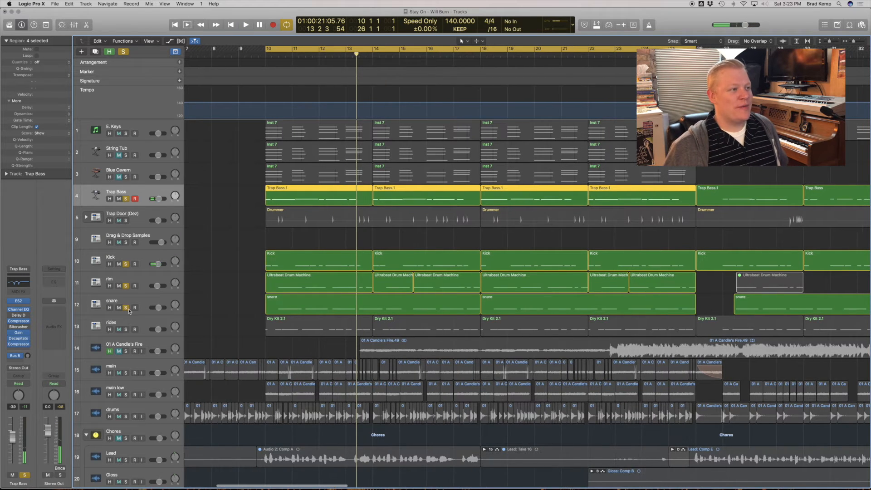
Solo only the rim track, try the Sustain knob of its Transient plug-in during playback and close the plug-in.
click(128, 310)
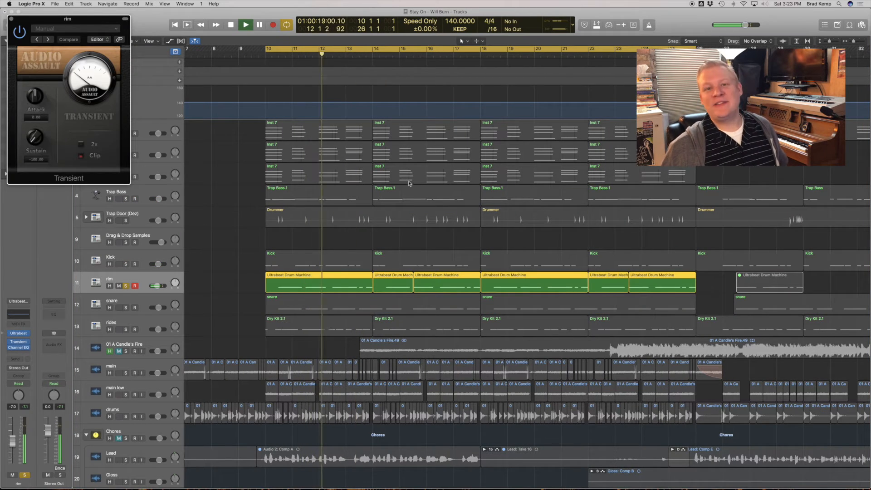
drag(38, 140, 33, 101)
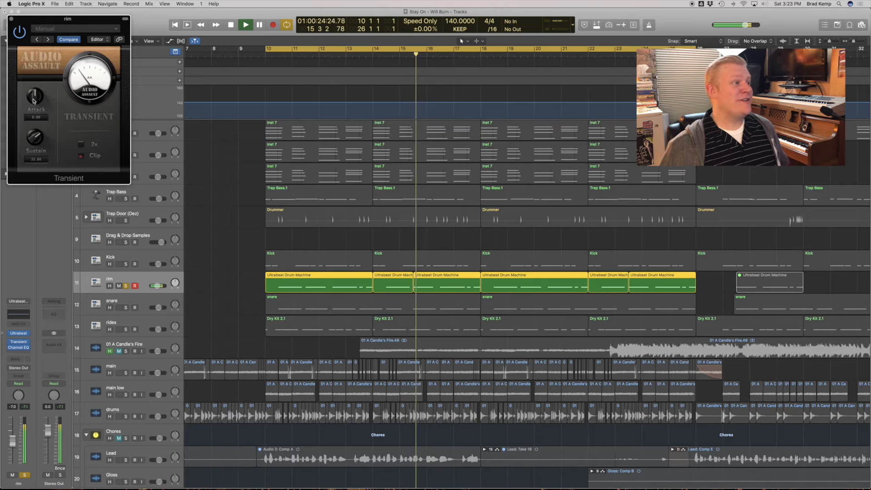
click(11, 19)
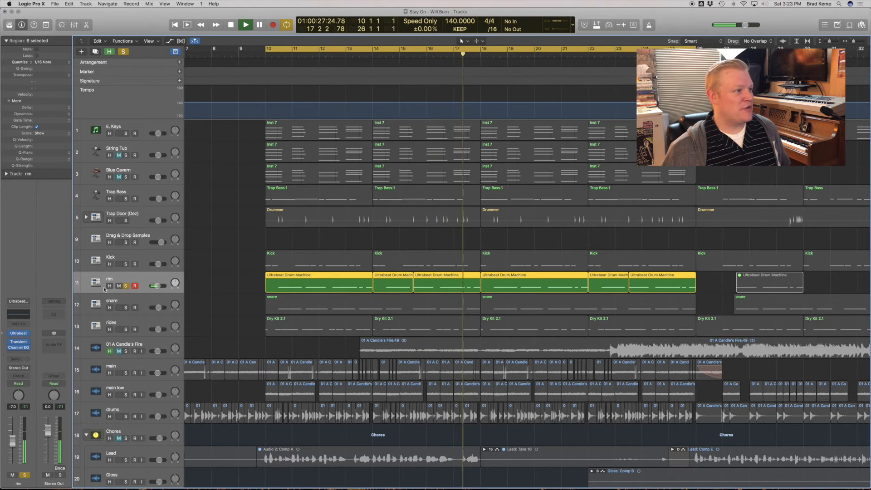
Add the snare track to the soloed rim, then open its Transient plug-in for a look and close it.
click(126, 308)
click(129, 297)
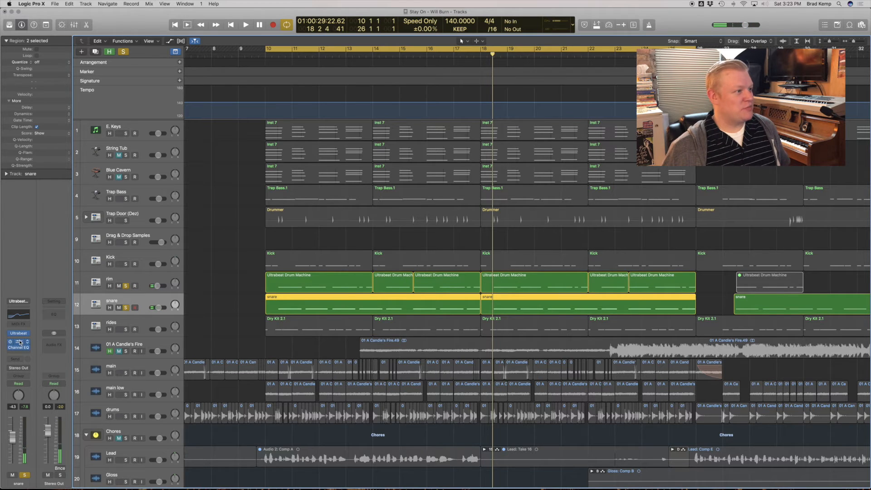
click(20, 342)
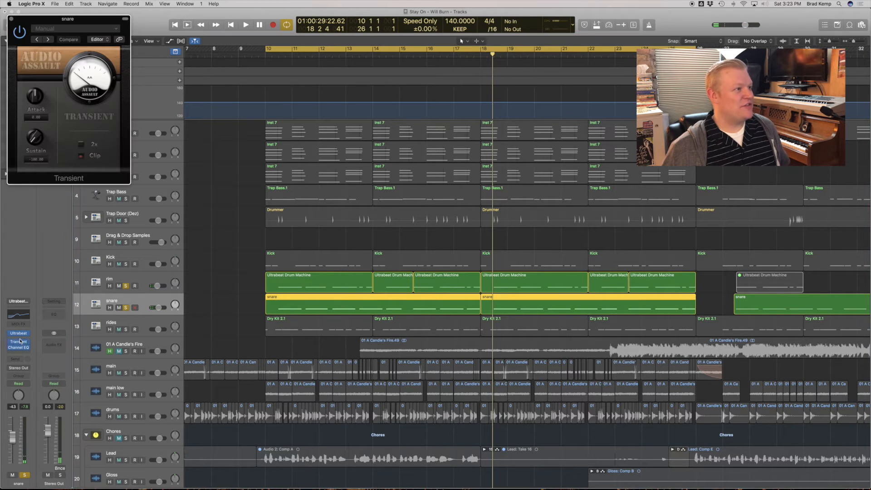
click(11, 19)
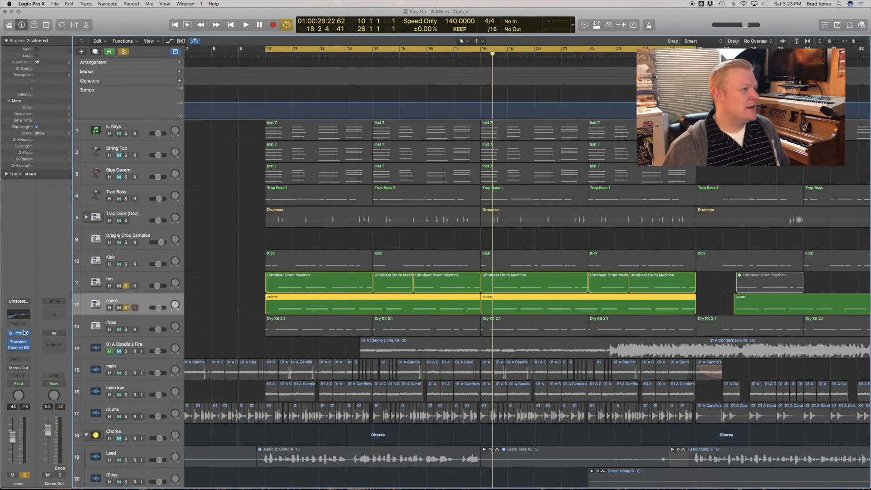
Inspect the snare's Ultrabeat instrument and Channel EQ curve during playback and close both plug-ins.
click(19, 333)
click(24, 315)
key(space)
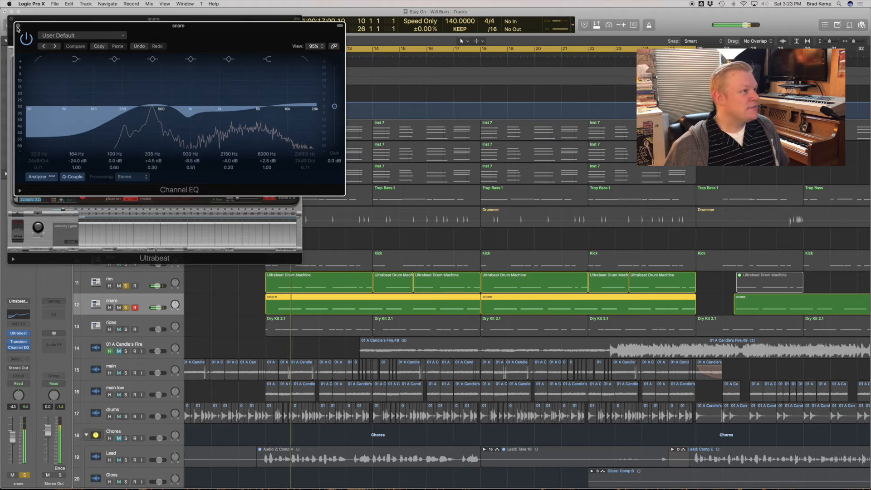
click(19, 26)
click(11, 19)
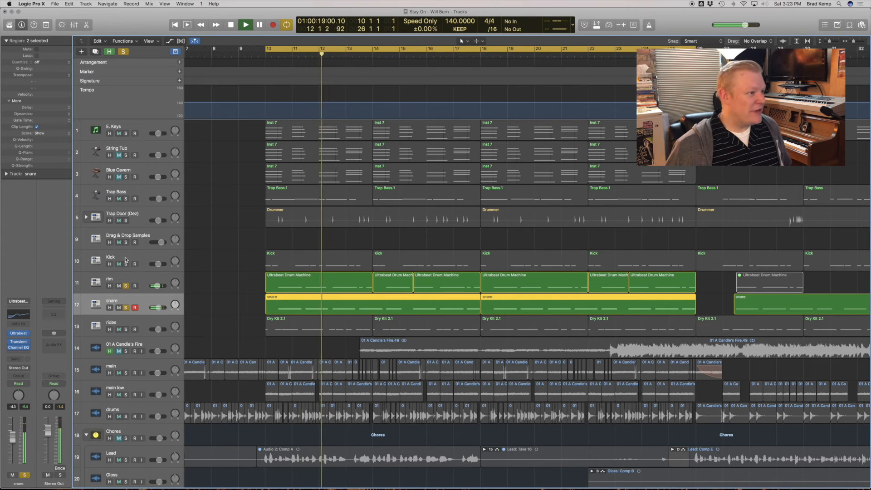
Add the Kick, Trap Bass and Trap Door (Dez) tracks to the solo and expand the Trap Door stack.
click(126, 264)
click(126, 199)
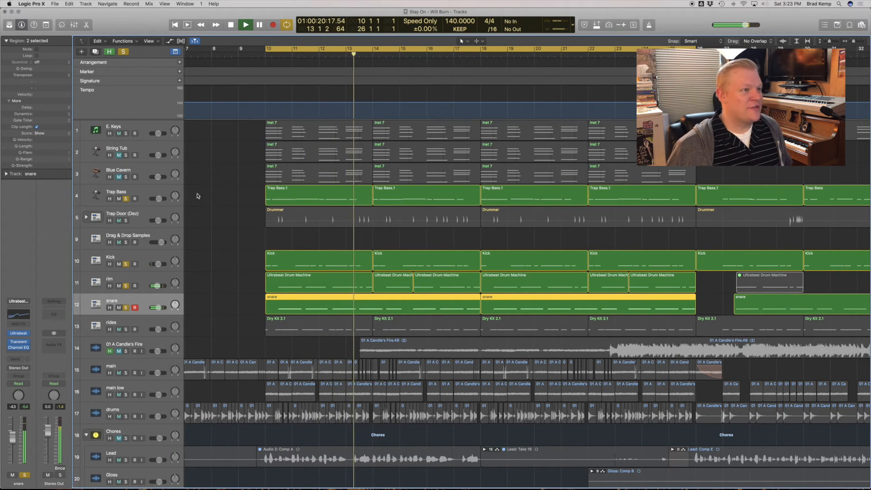
click(126, 221)
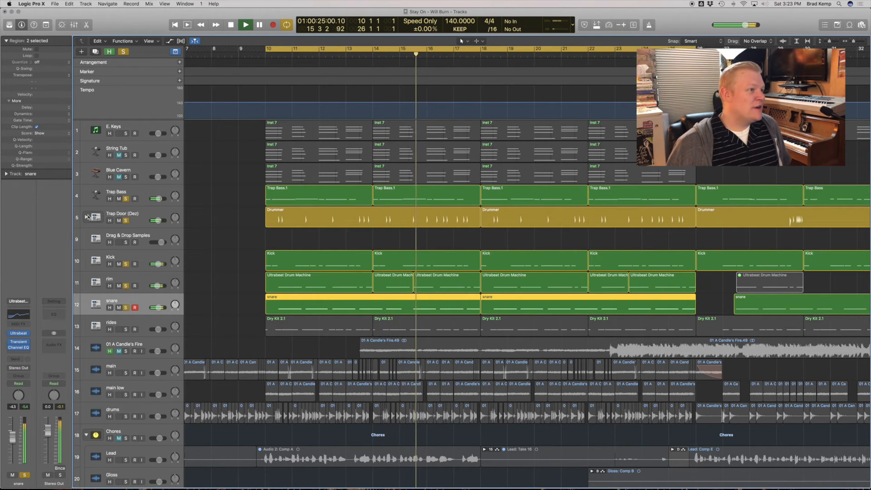
click(137, 215)
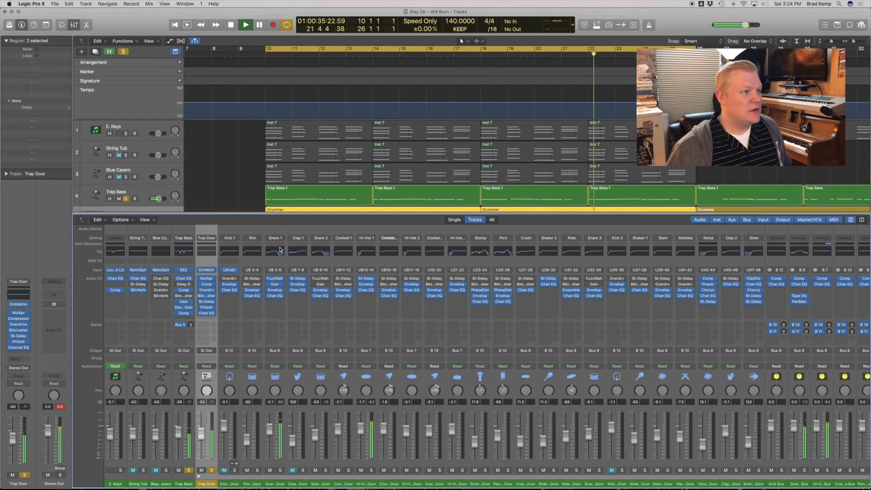
Inspect the Channel EQ on Trap Door's Snare 1 channel in the Mixer, then close the plug-in and the Mixer.
click(275, 251)
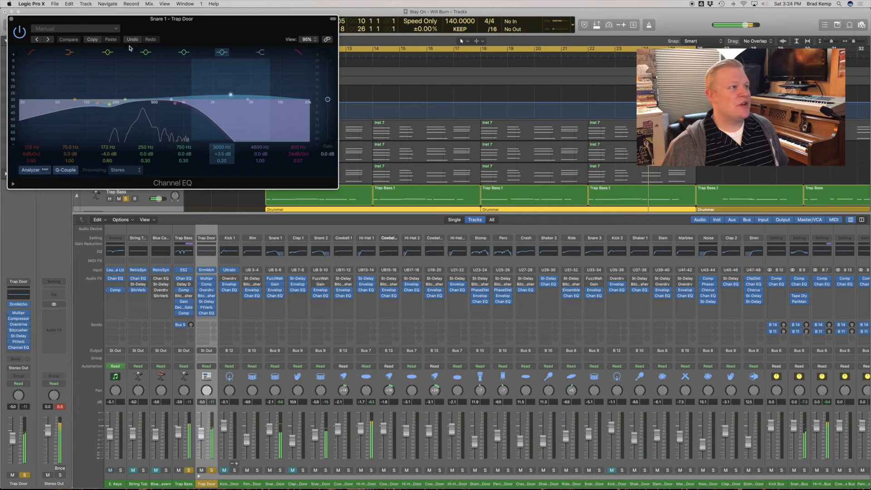
click(18, 30)
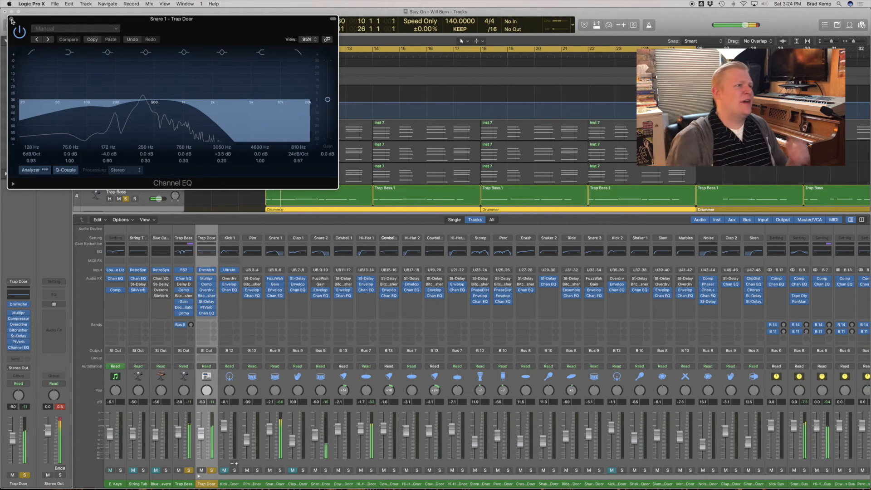
click(10, 18)
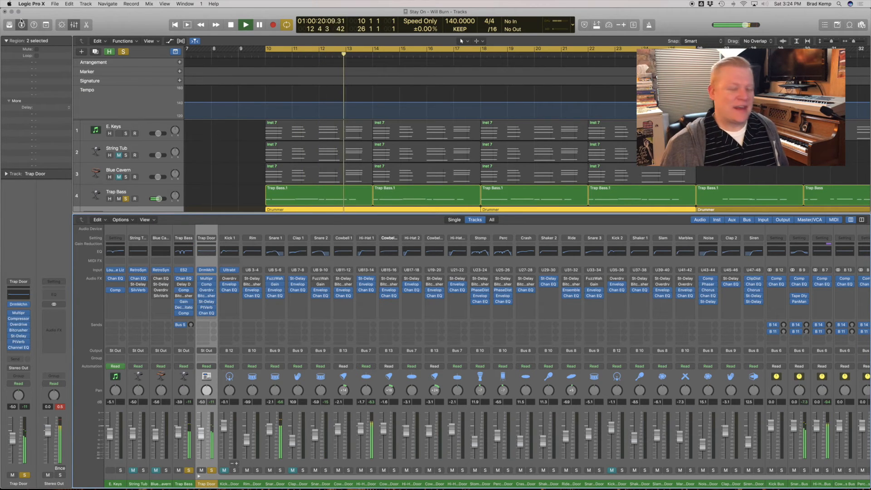
click(47, 28)
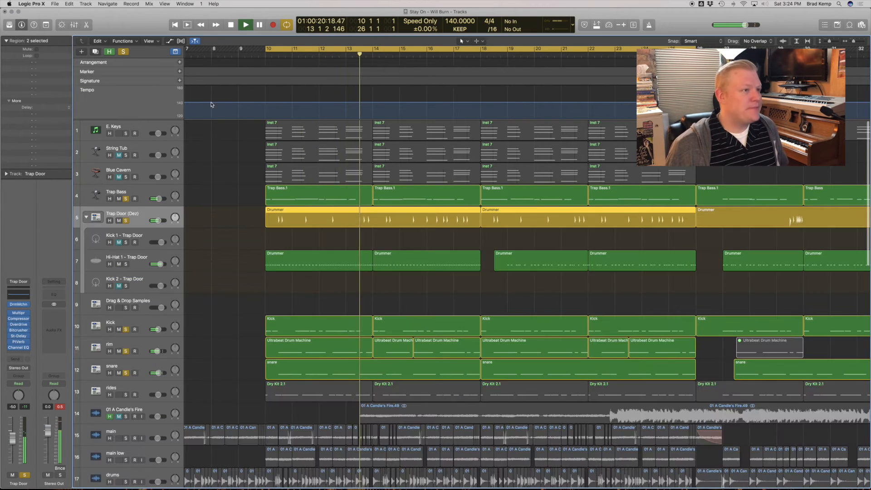
Select the Hi-Hat 1 track, add the rides track to the solo and play the drums with Trap Bass from bar 10.
click(139, 269)
scroll(445, 359, down, 2)
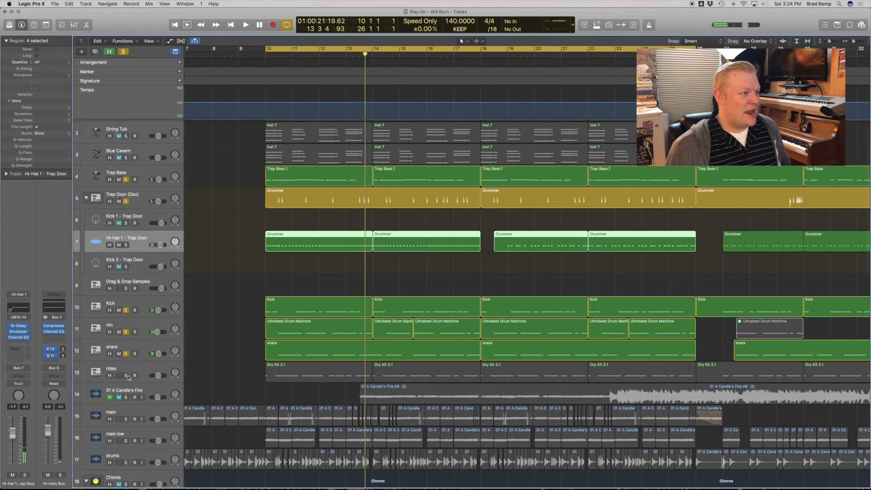
click(127, 376)
key(space)
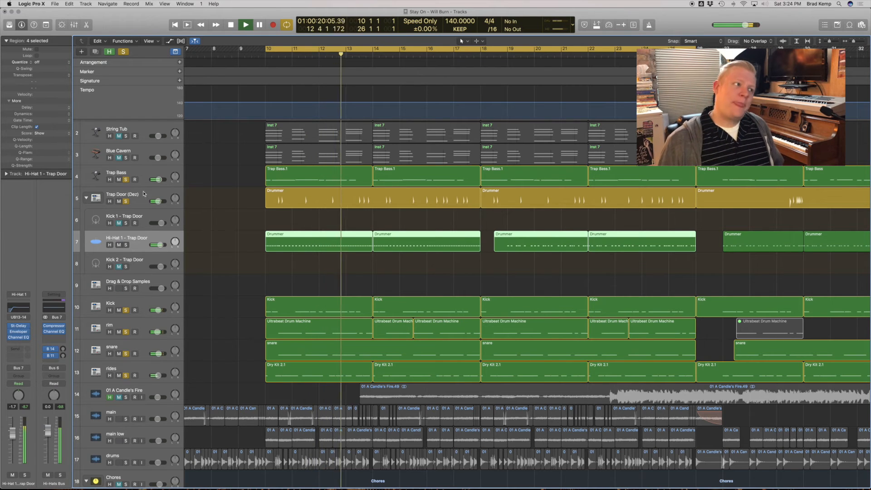
scroll(138, 190, right, 1)
key(space)
Unsolo the Trap Bass and drum tracks, turn off the cycle range and play the whole arrangement from around bar 6.
drag(126, 179, 125, 375)
scroll(226, 321, left, 1)
scroll(226, 322, left, 1)
key(super+Left)
key(super+Left)
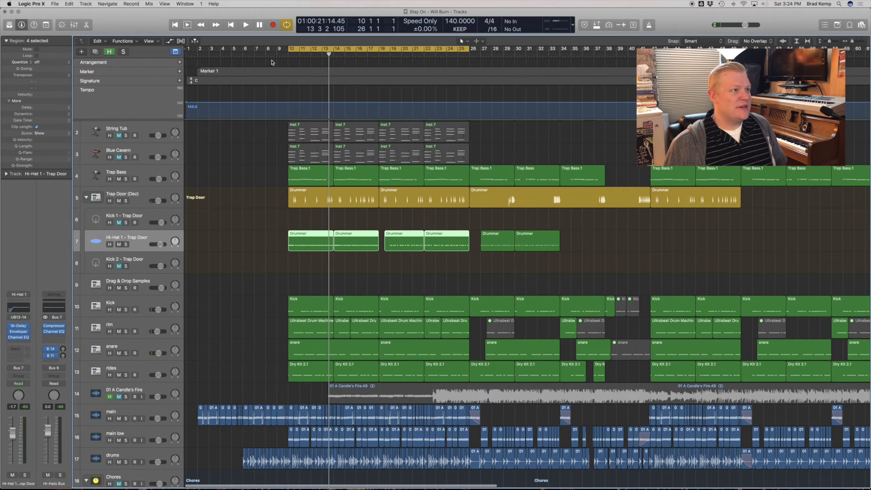
click(294, 50)
key(space)
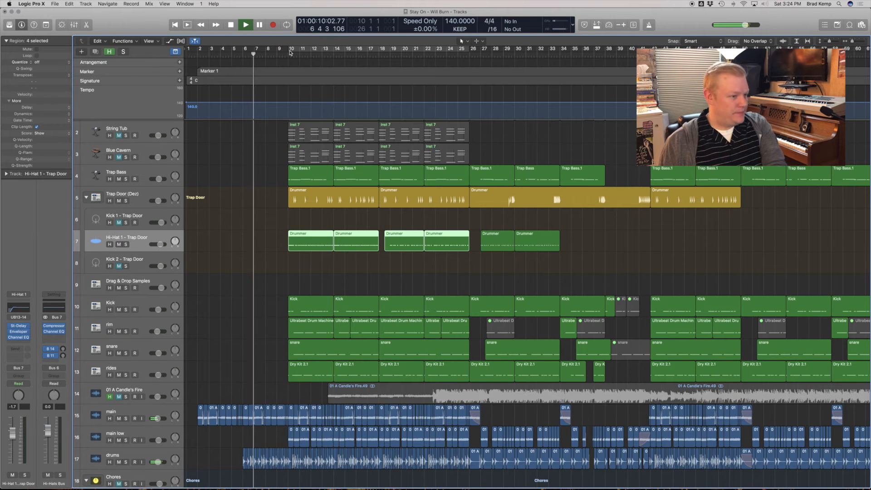
Examine how the keys, bass, drum and sample tracks are layered during playback, and briefly show the Mixer.
scroll(369, 207, up, 3)
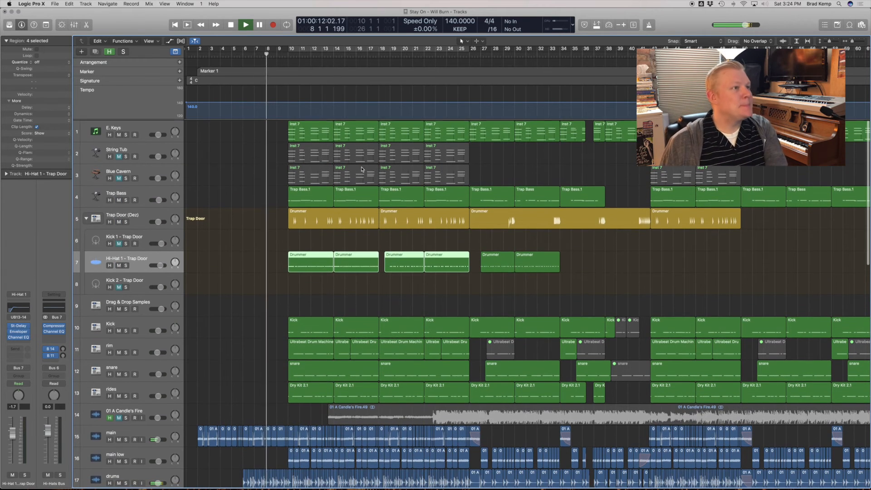
scroll(368, 206, down, 4)
scroll(369, 207, up, 4)
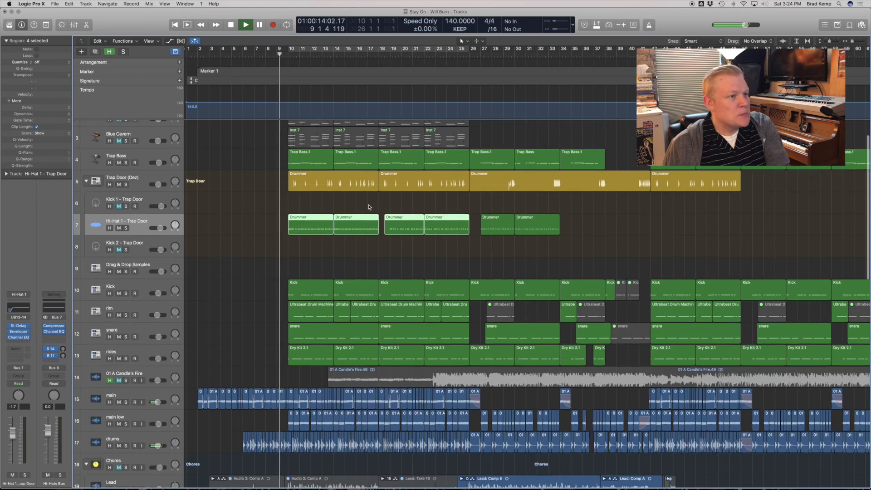
scroll(369, 207, down, 1)
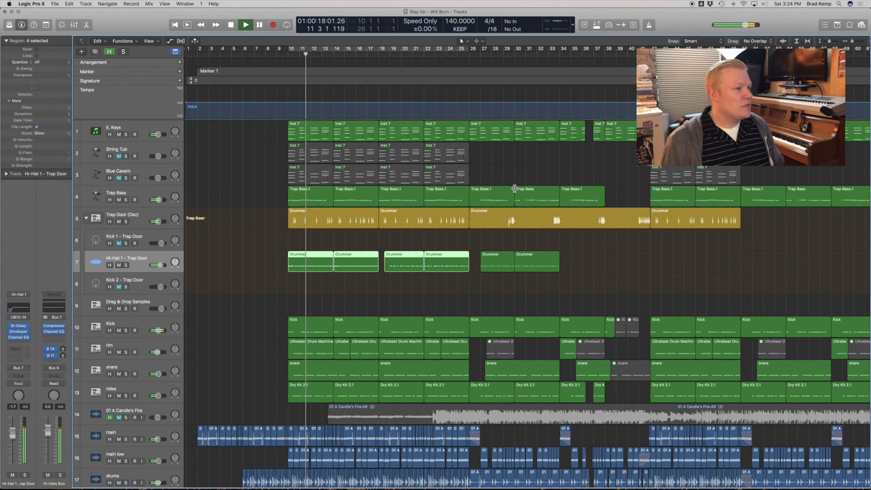
scroll(514, 186, down, 2)
scroll(514, 186, down, 1)
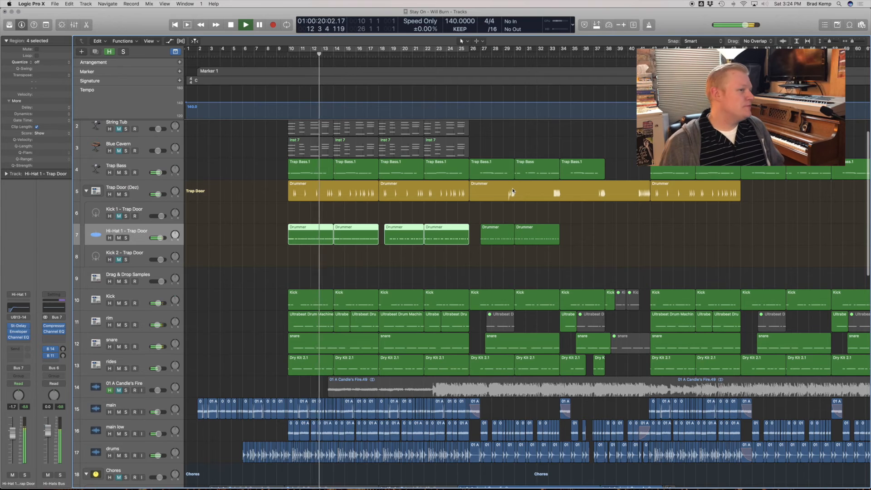
scroll(512, 190, down, 1)
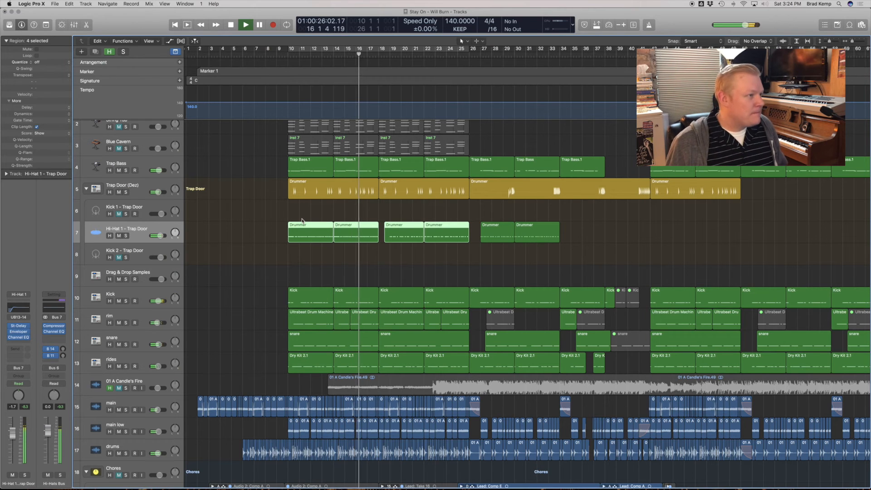
key(x)
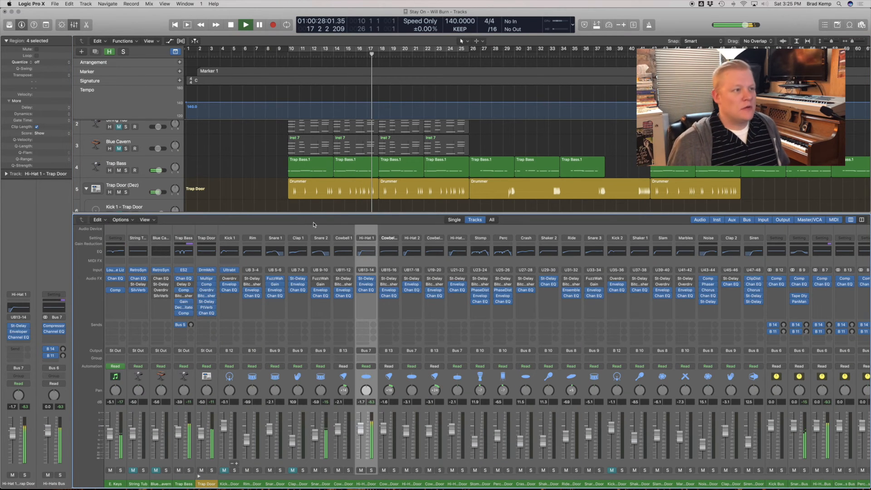
key(x)
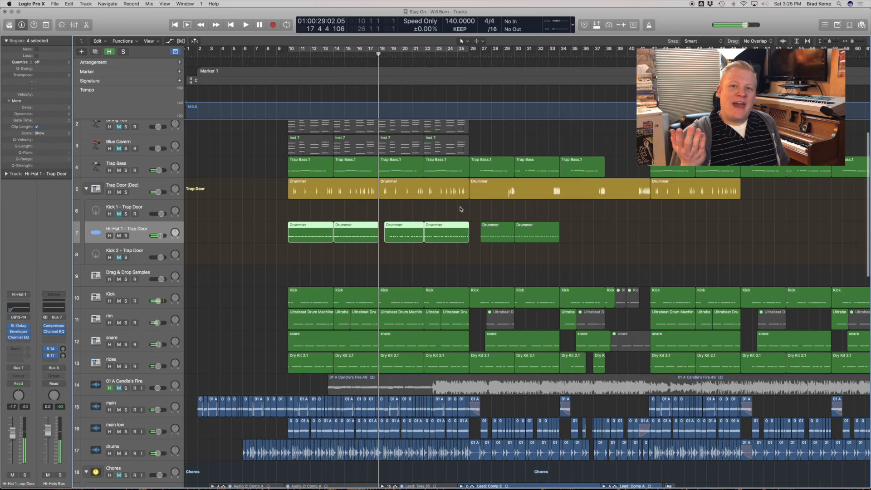
Continue playback from about bar 25 and examine the main and main low sample slices up close, selecting each track.
click(461, 55)
drag(432, 373, 727, 463)
click(129, 247)
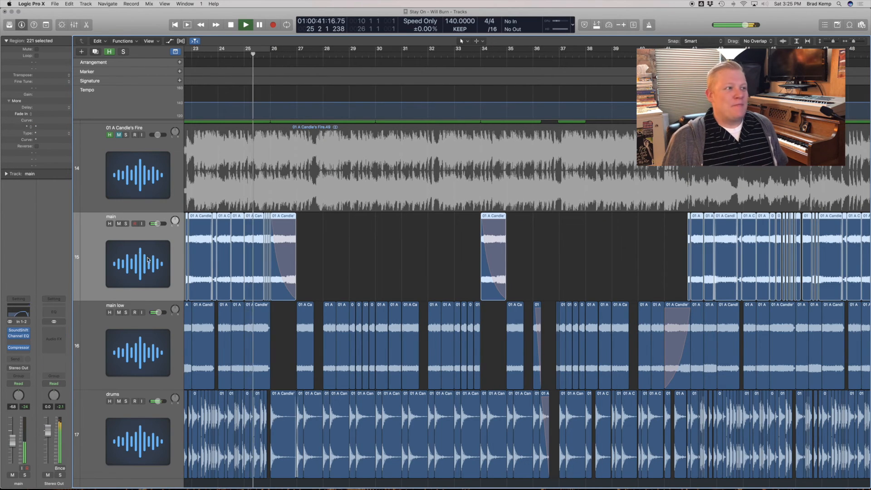
scroll(375, 397, up, 1)
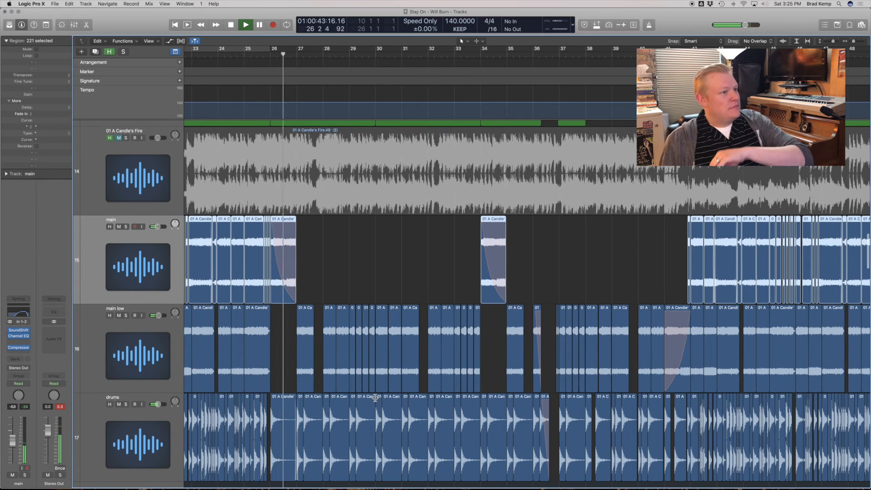
click(156, 327)
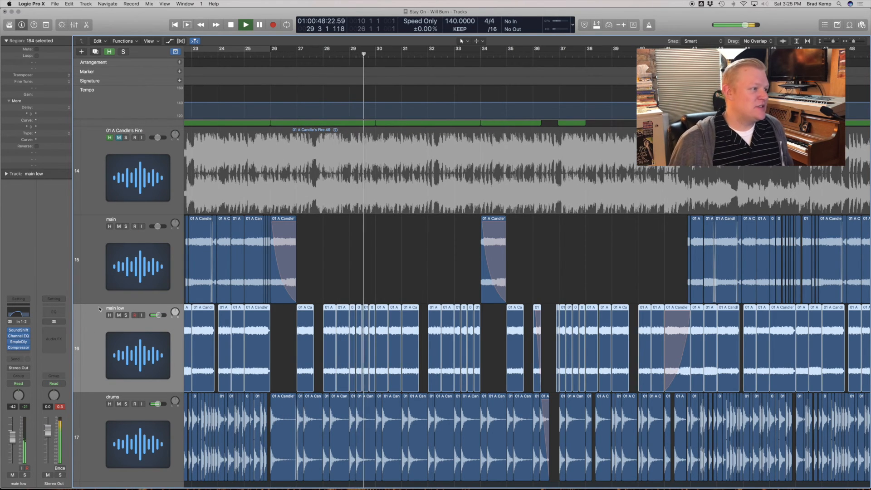
Solo the chopped drums track briefly during playback, then unsolo it.
scroll(427, 388, down, 3)
scroll(426, 388, down, 1)
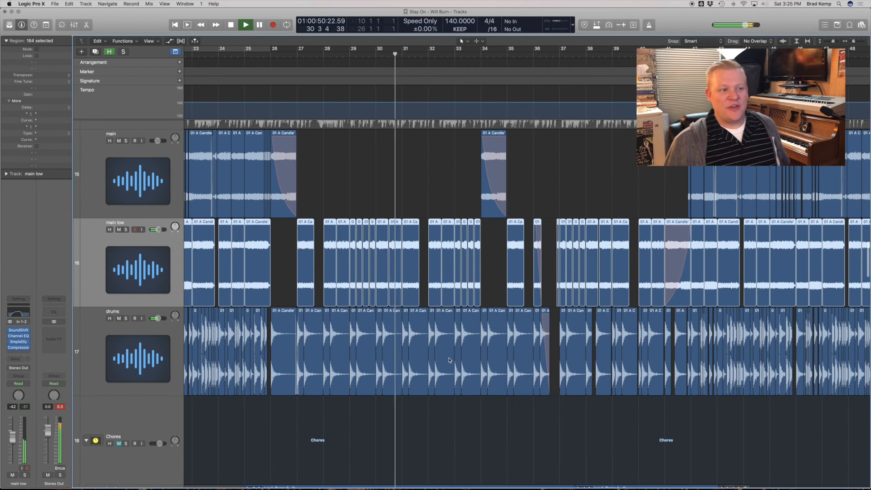
click(126, 318)
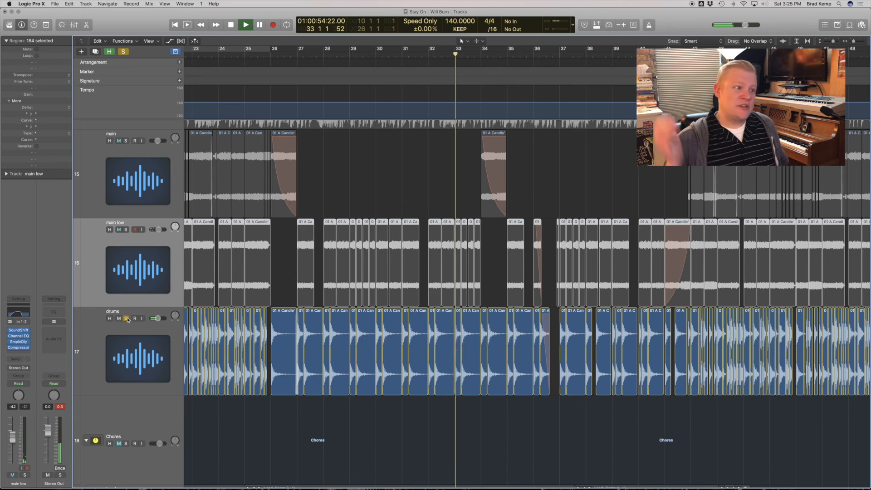
click(127, 319)
View the sliced section through bar 38, show the full arrangement with the vocal tracks and stop playback.
scroll(527, 324, up, 2)
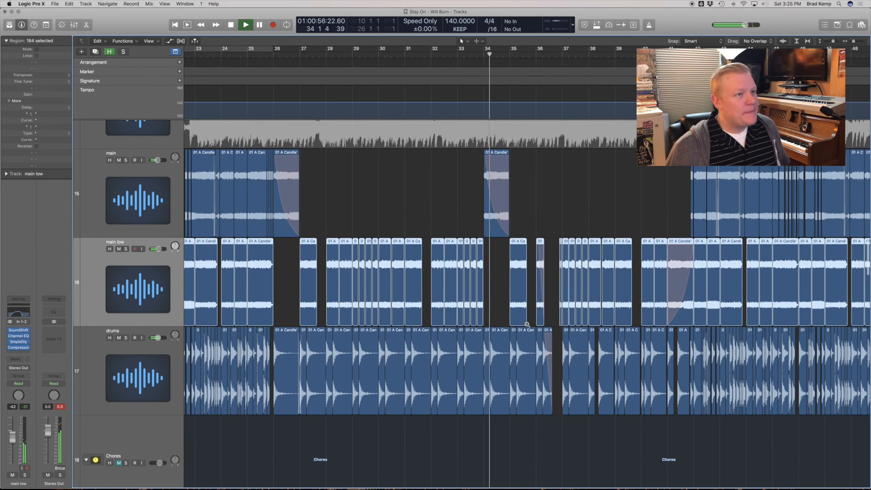
scroll(395, 213, right, 1)
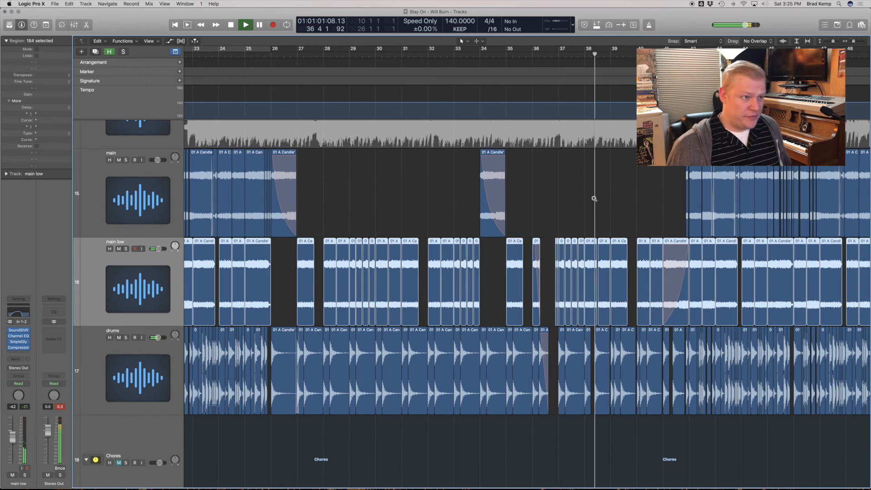
key(z)
scroll(599, 199, down, 5)
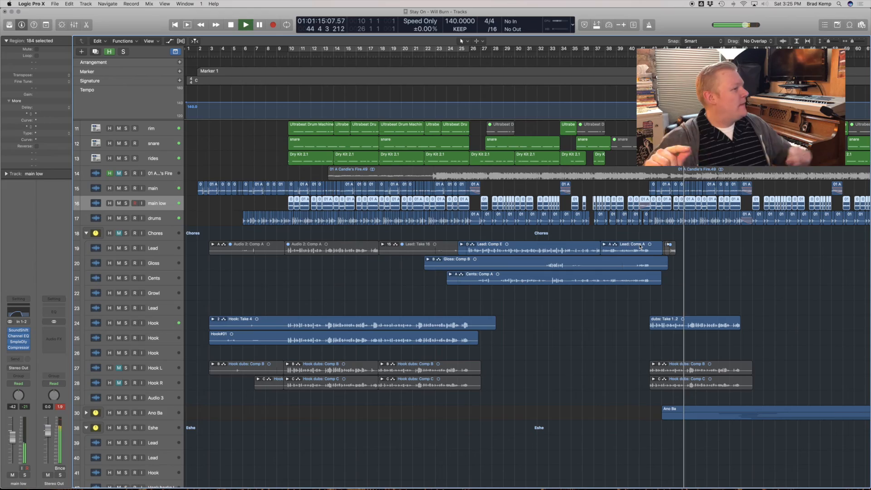
key(space)
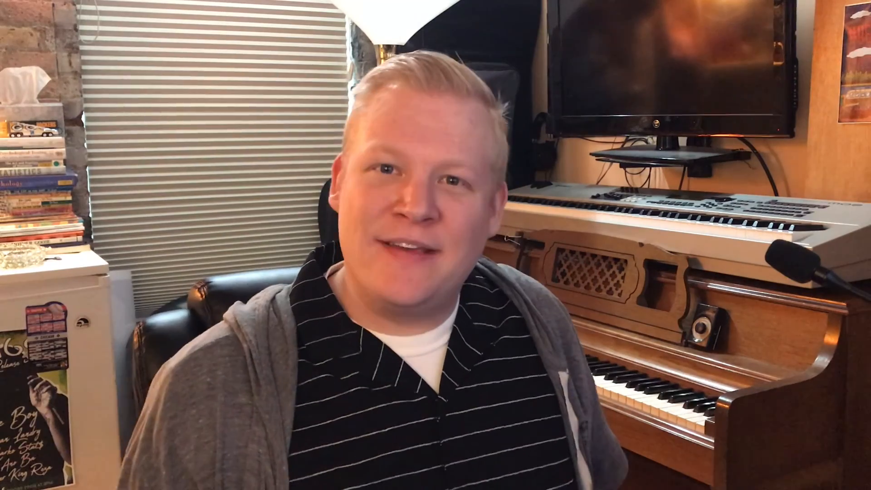